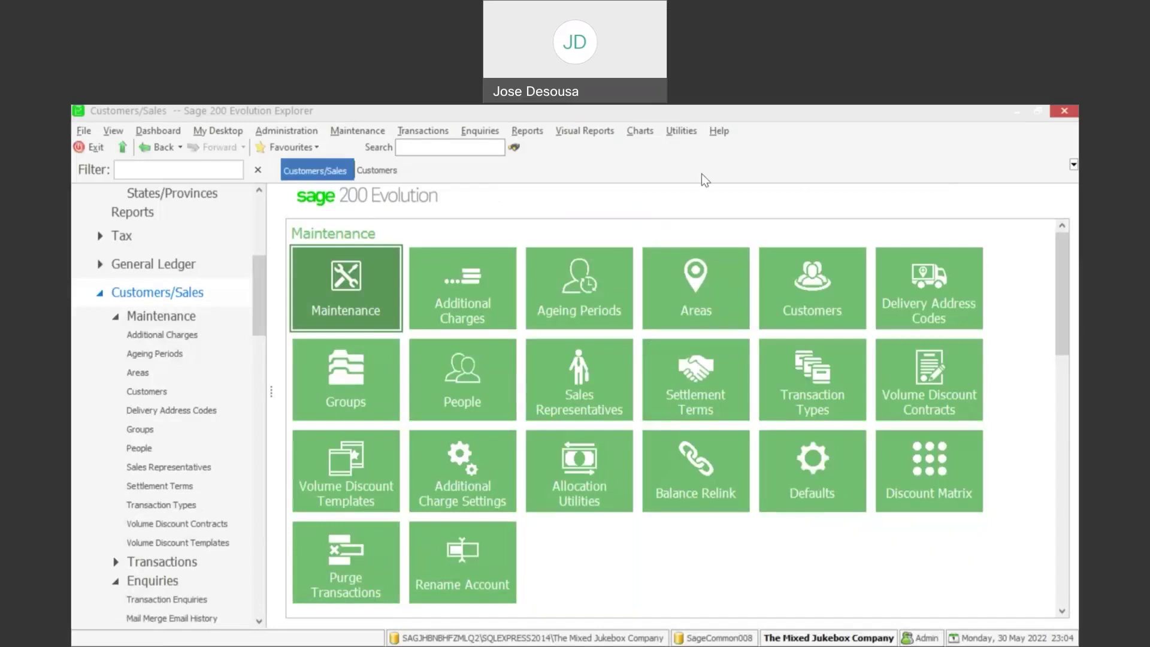
Start a new invoice from the Inventory module's transactions
drag(257, 285, 270, 411)
click(228, 382)
click(229, 345)
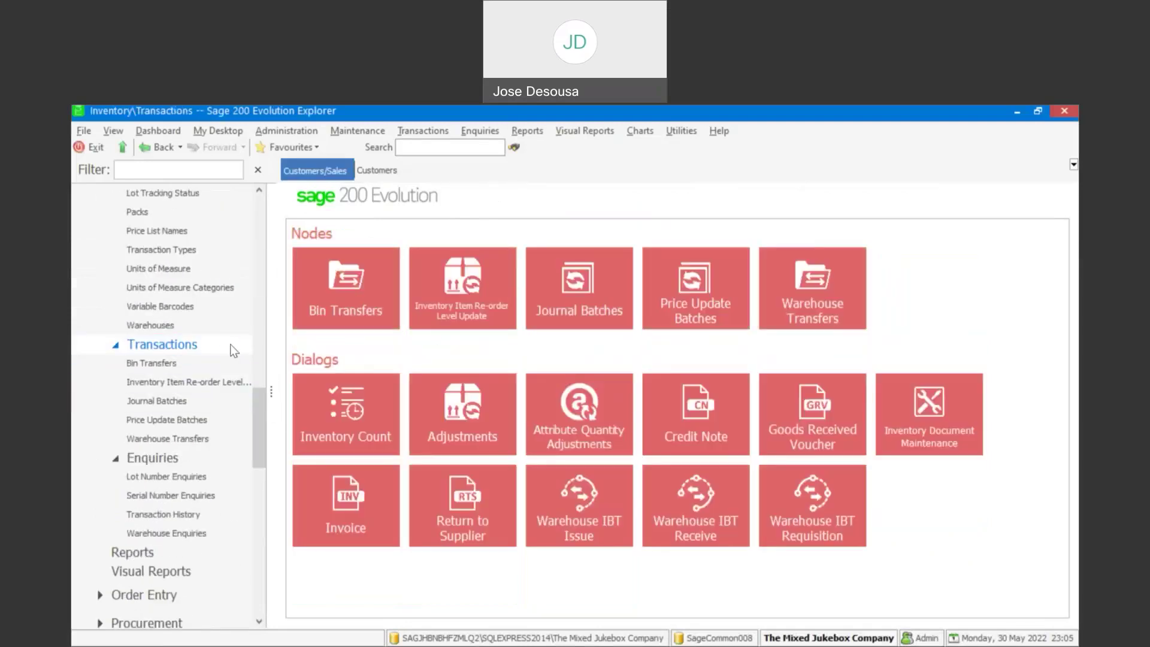
click(341, 497)
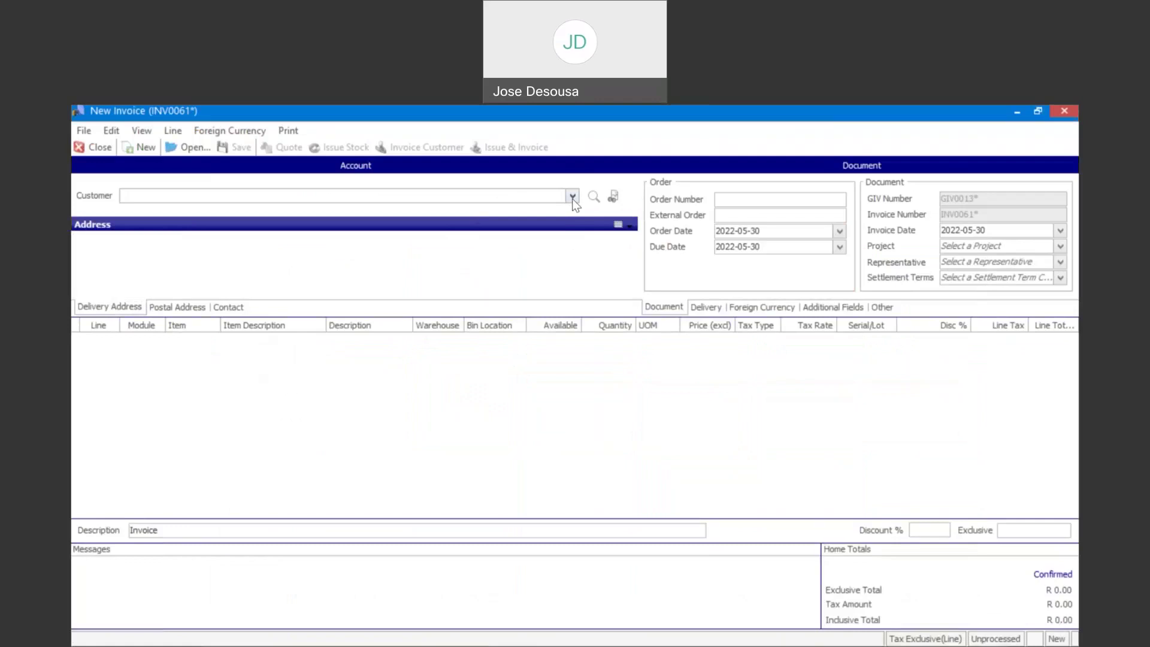
Choose Motor Service Workshop as the customer for the invoice
click(572, 199)
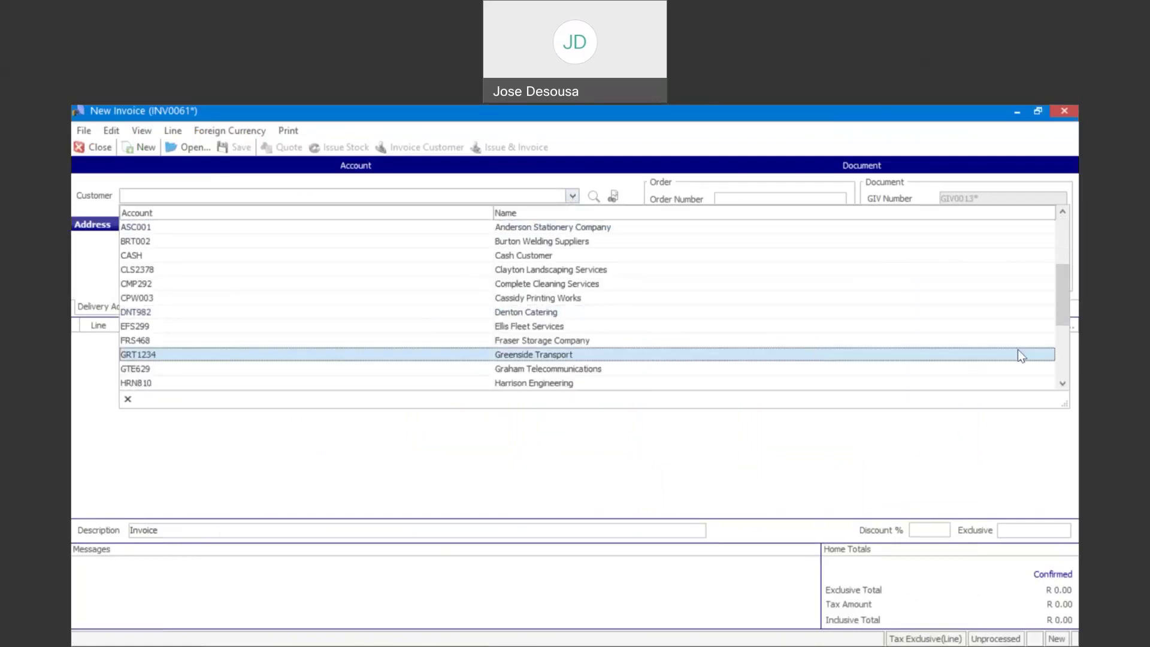
scroll(1062, 384, down, 5)
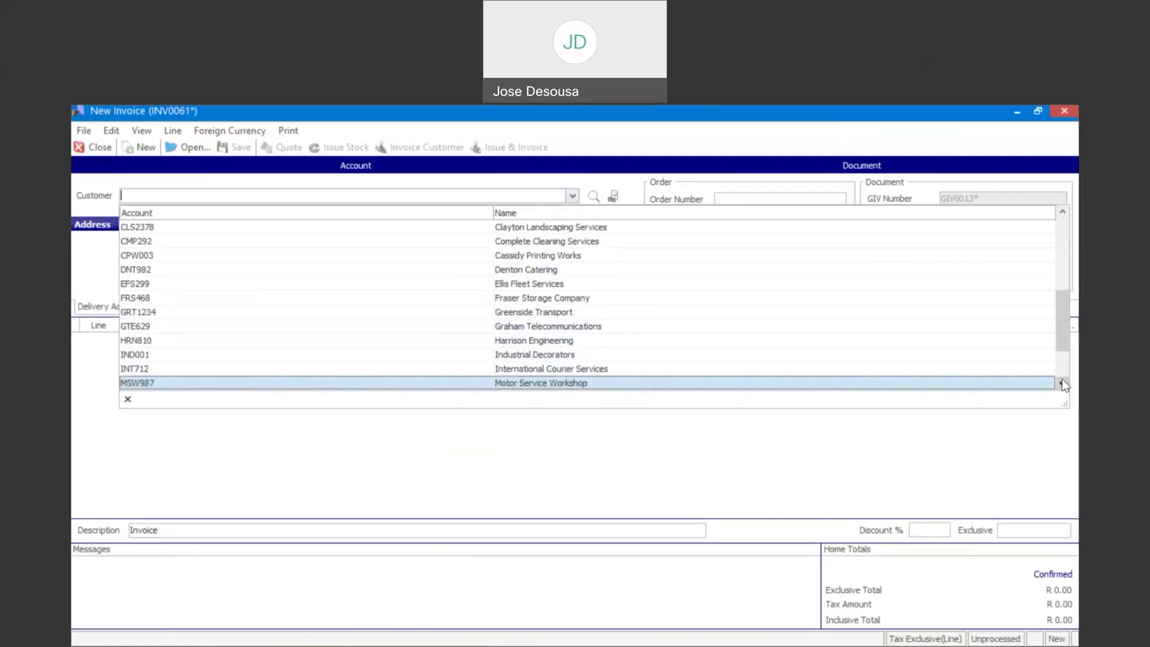
click(676, 355)
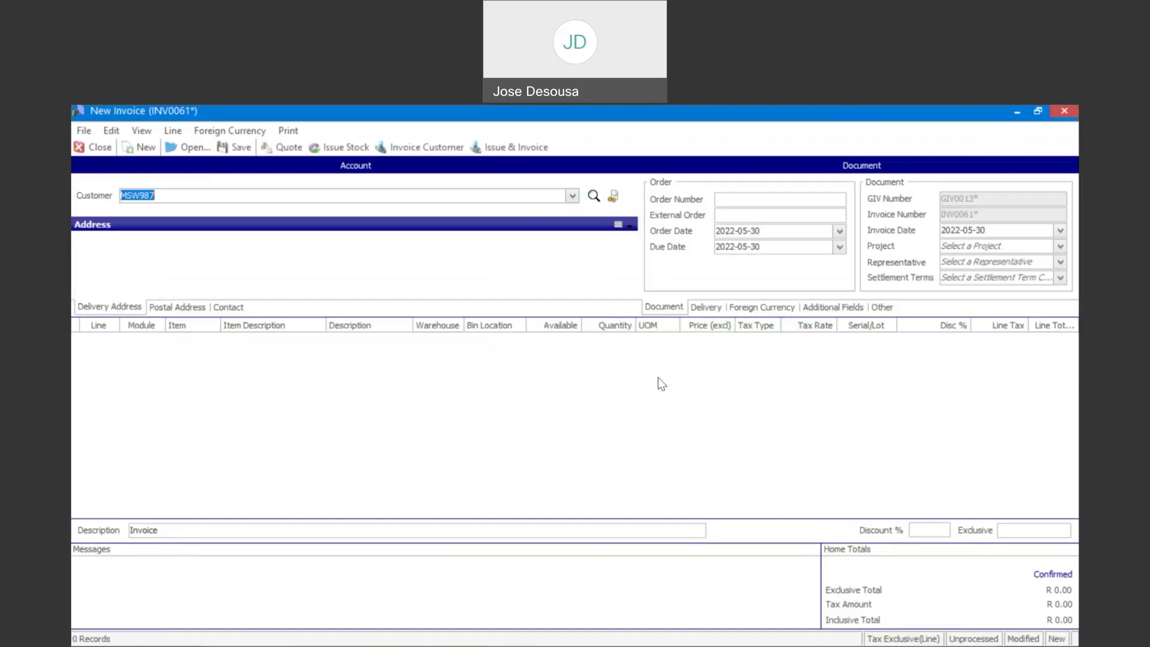
Select stock item CCS94082, Cucumber Slices QR, on the first invoice line
click(211, 361)
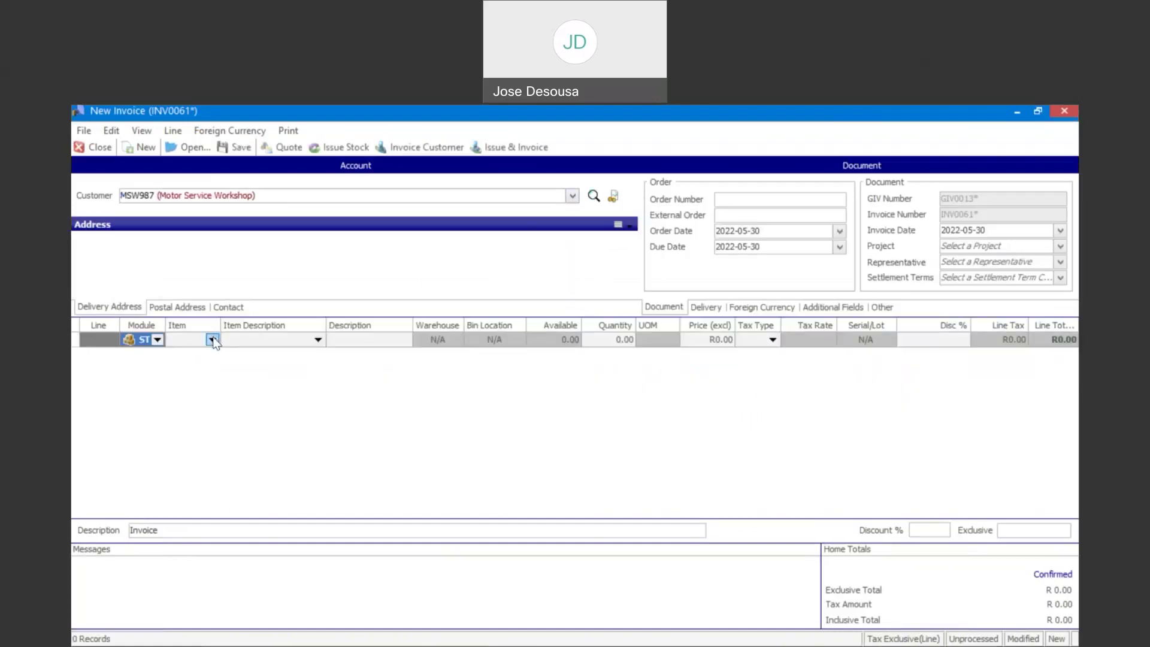
click(212, 340)
key(Down)
key(Down)
key(Down)
key(Down)
key(Down)
key(Down)
key(Down)
key(Down)
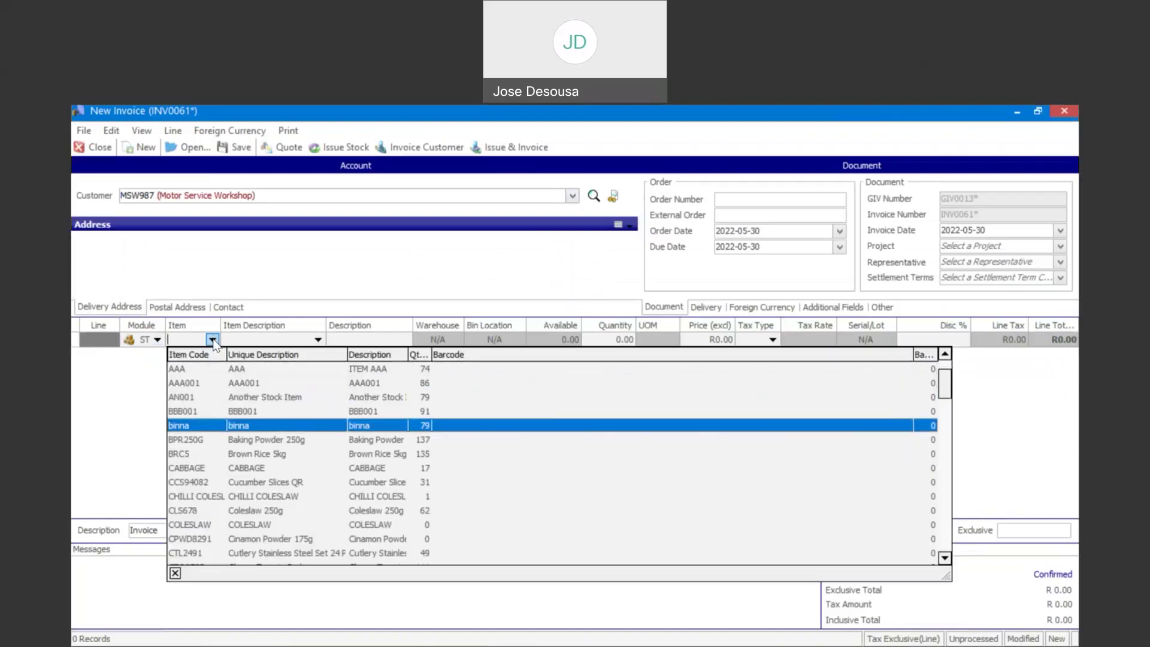
key(Return)
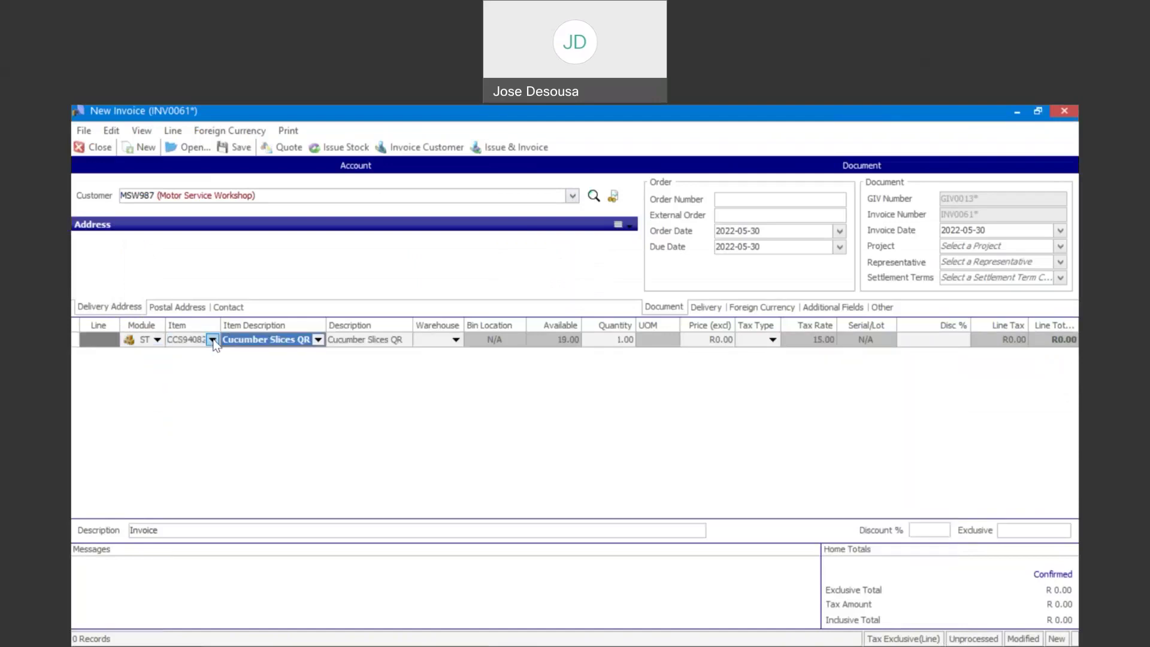
Assign warehouse Mstr and a quantity of 5 to the Cucumber Slices QR line and complete the line
key(Tab)
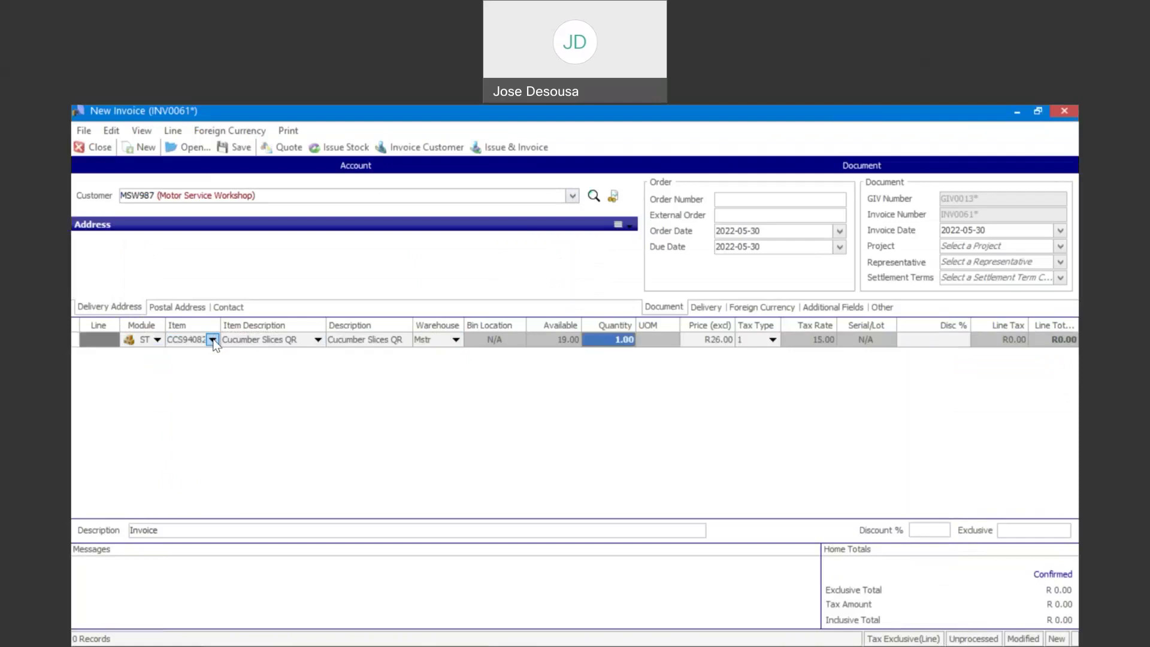
text(5)
key(Tab)
key(Tab)
key(Tab)
key(Tab)
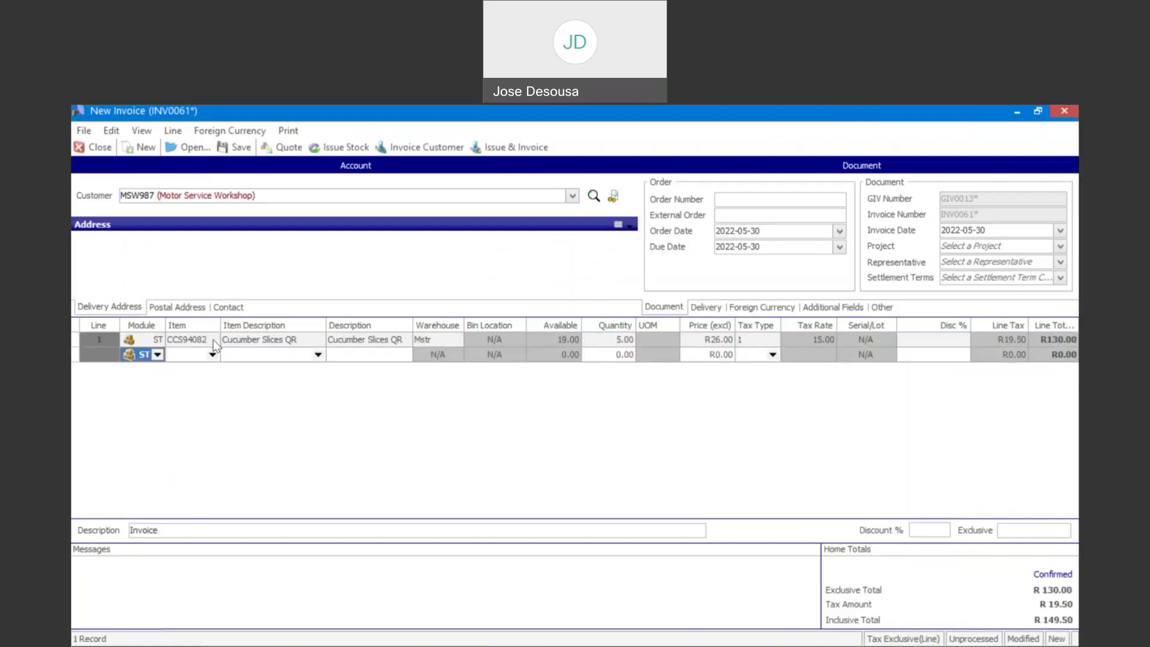
Select stock item CTS382, Citrus Shampoo 350ml, on the second invoice line
click(212, 354)
key(Down)
key(Down)
key(Down)
key(Down)
key(Down)
key(Down)
key(Down)
key(Down)
key(Down)
key(Down)
key(Down)
key(Up)
key(Up)
key(Up)
key(Up)
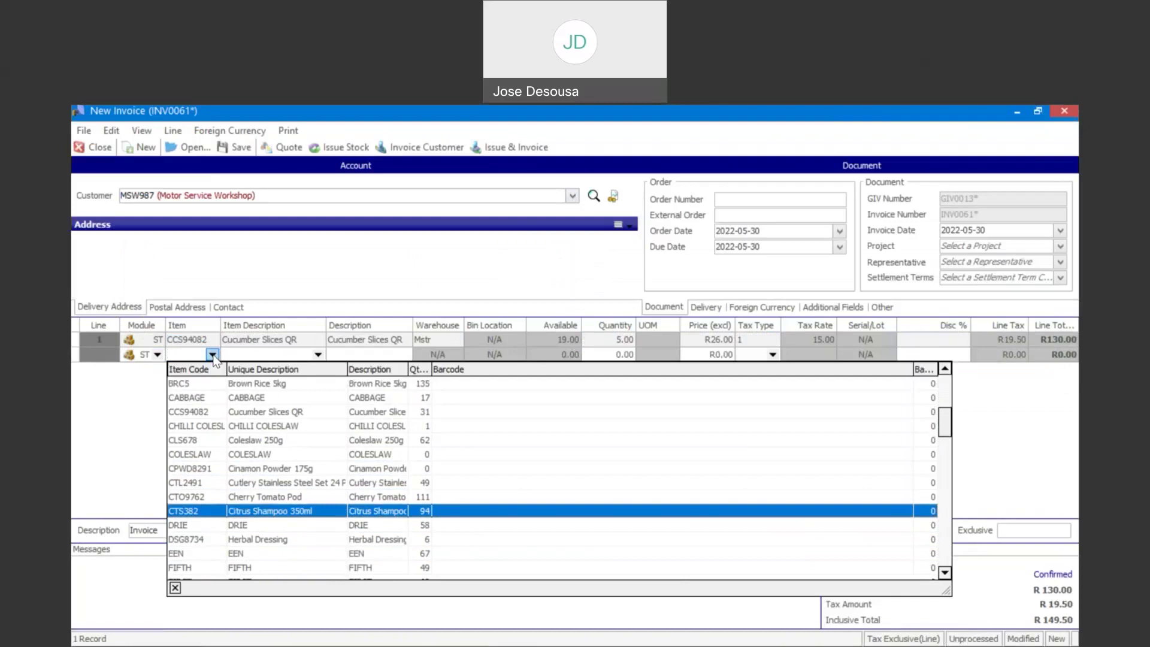
key(Return)
Give the Citrus Shampoo line a quantity of 7 and an exclusive price of R219.00, and complete the line
key(Tab)
key(Tab)
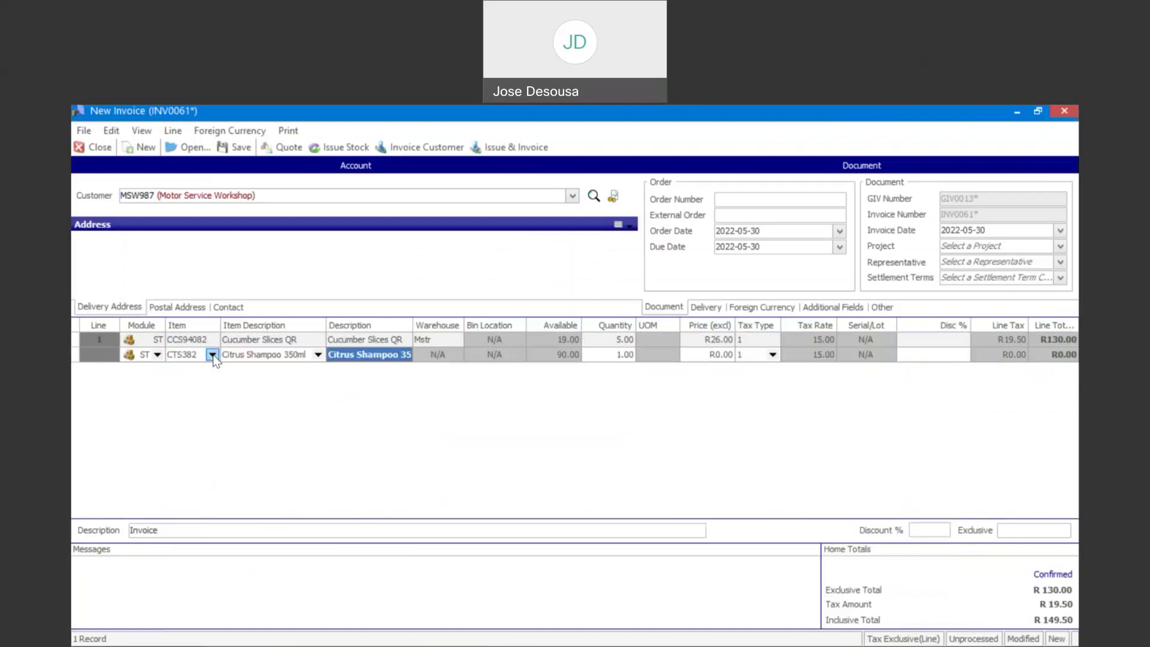
key(Tab)
text(7)
key(Tab)
text(219)
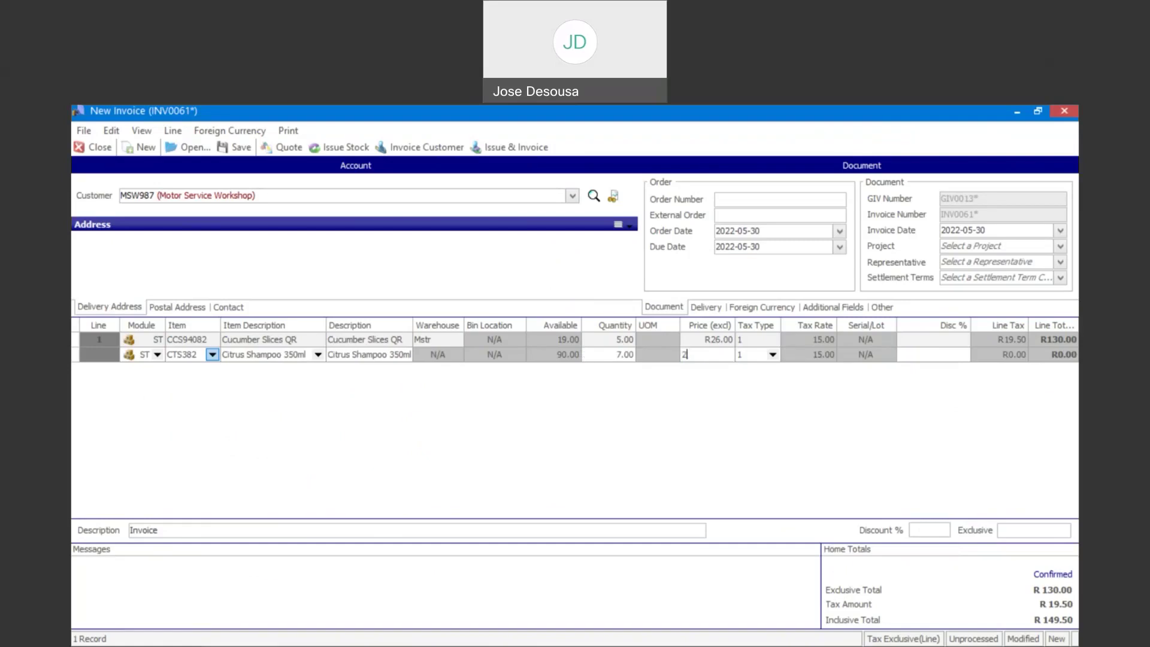
key(Tab)
key(Tab)
key(Tab)
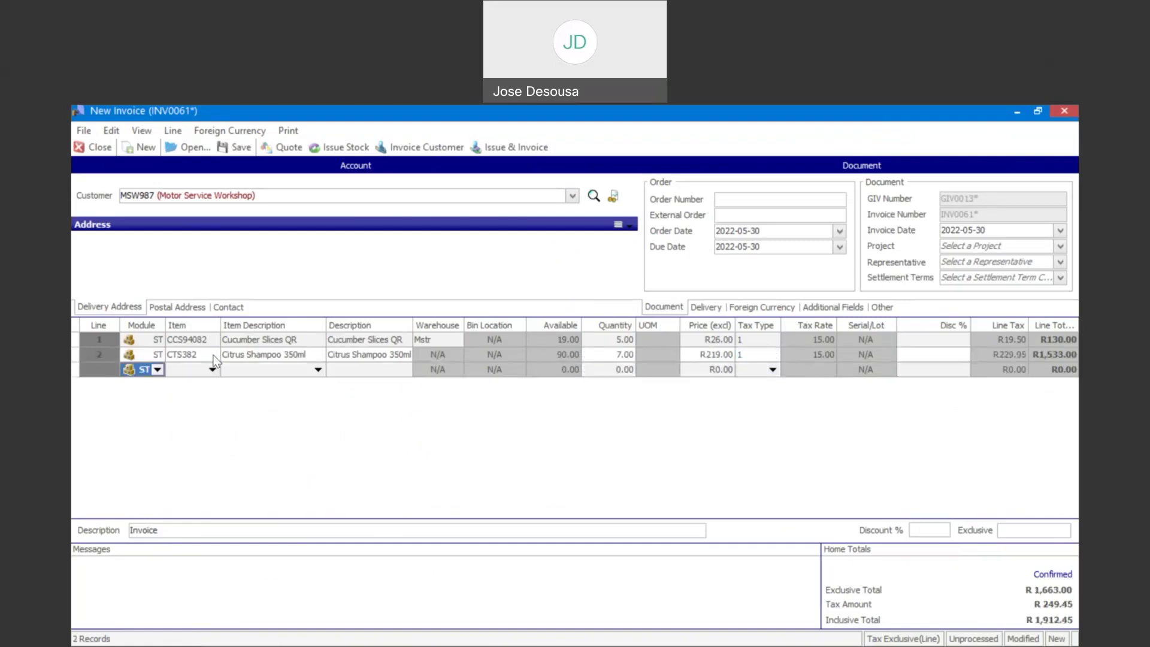
Select stock item GNS1356, Green Salad Portion Medium, on the third invoice line
click(212, 370)
key(Down)
key(Down)
key(Down)
key(Down)
key(Down)
key(Down)
key(Down)
key(Down)
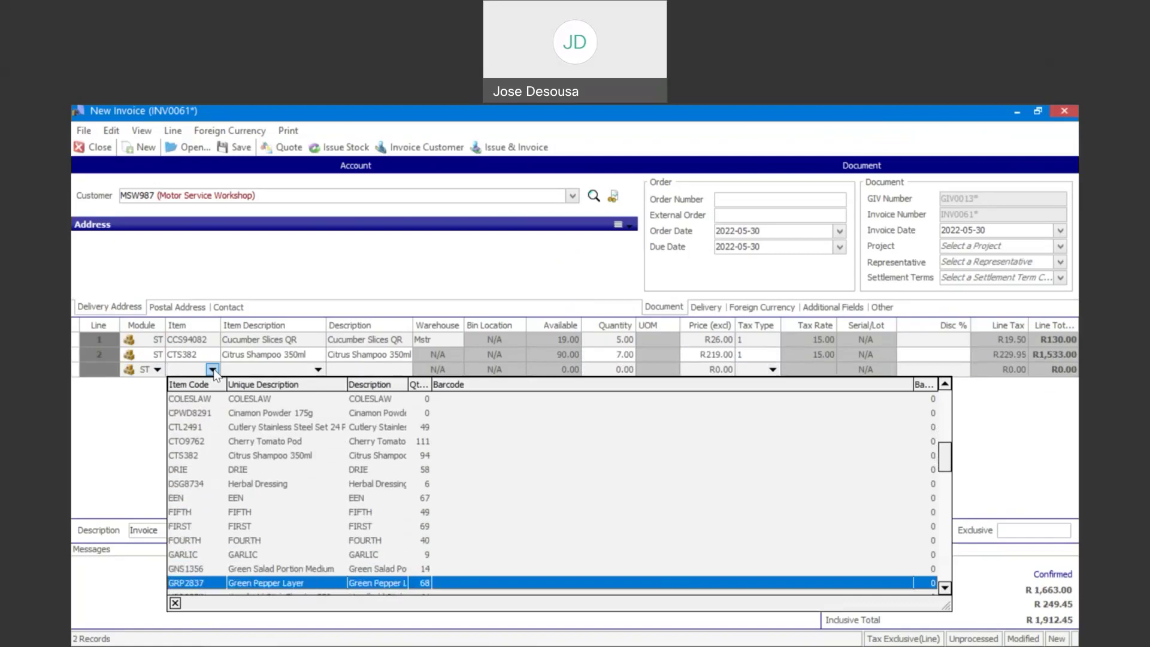
key(Return)
Assign warehouse Mstr and a quantity of 4 to the Green Salad Portion line and complete the line
key(Tab)
key(Tab)
key(Tab)
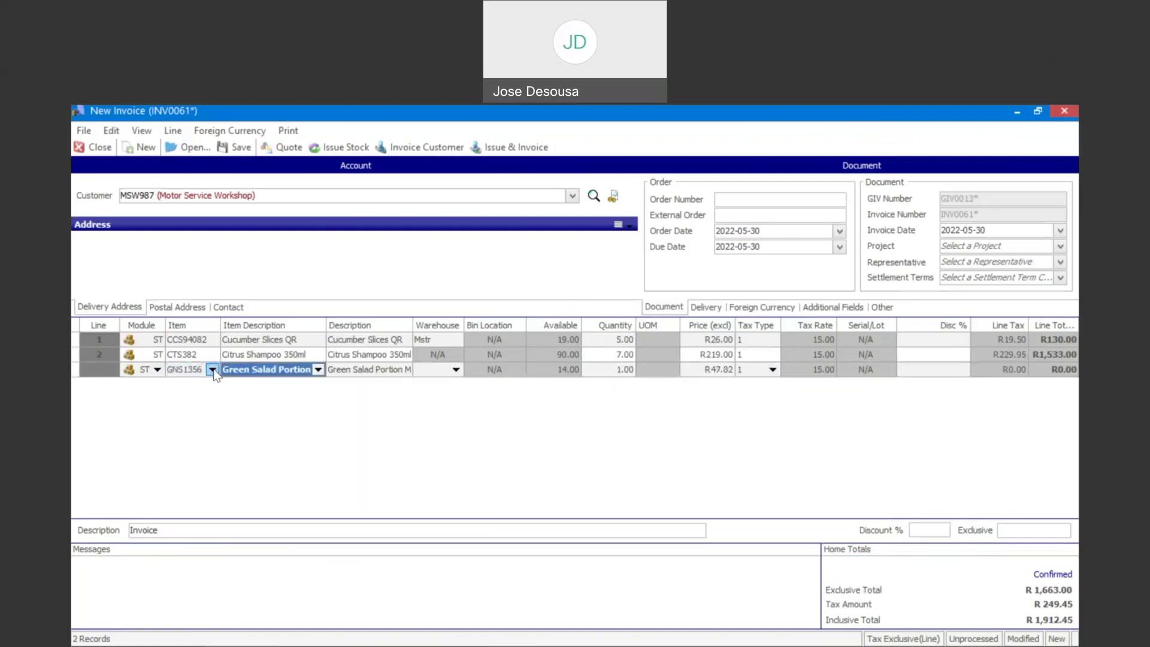
text(m)
key(Tab)
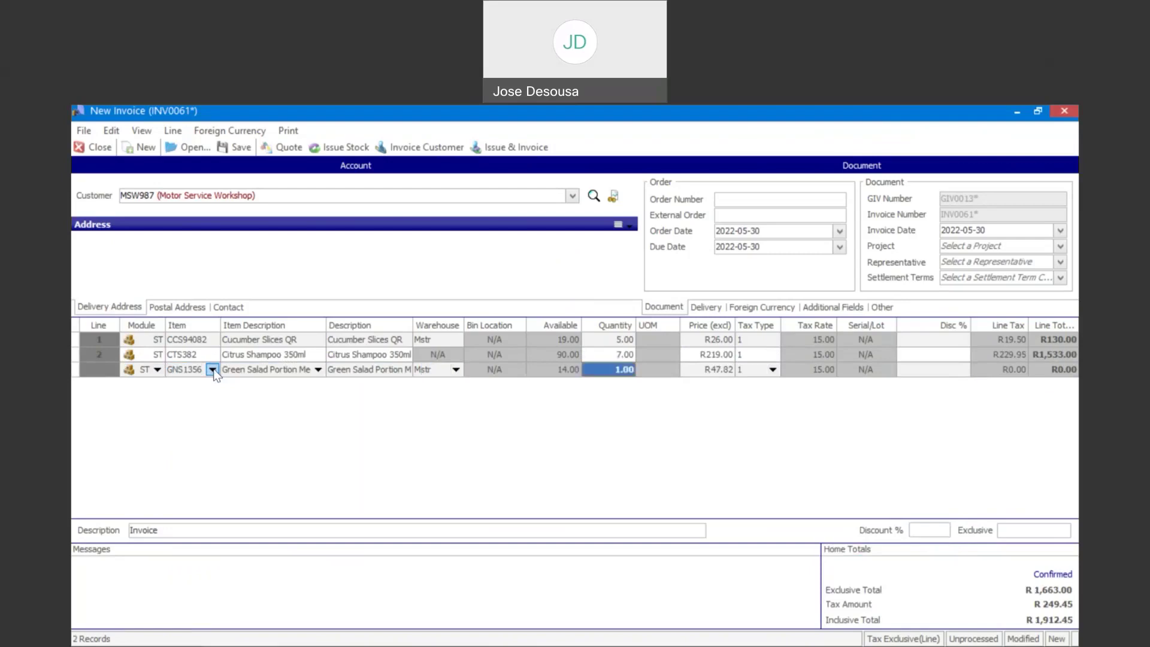
text(4)
key(Tab)
key(Tab)
key(Tab)
key(Tab)
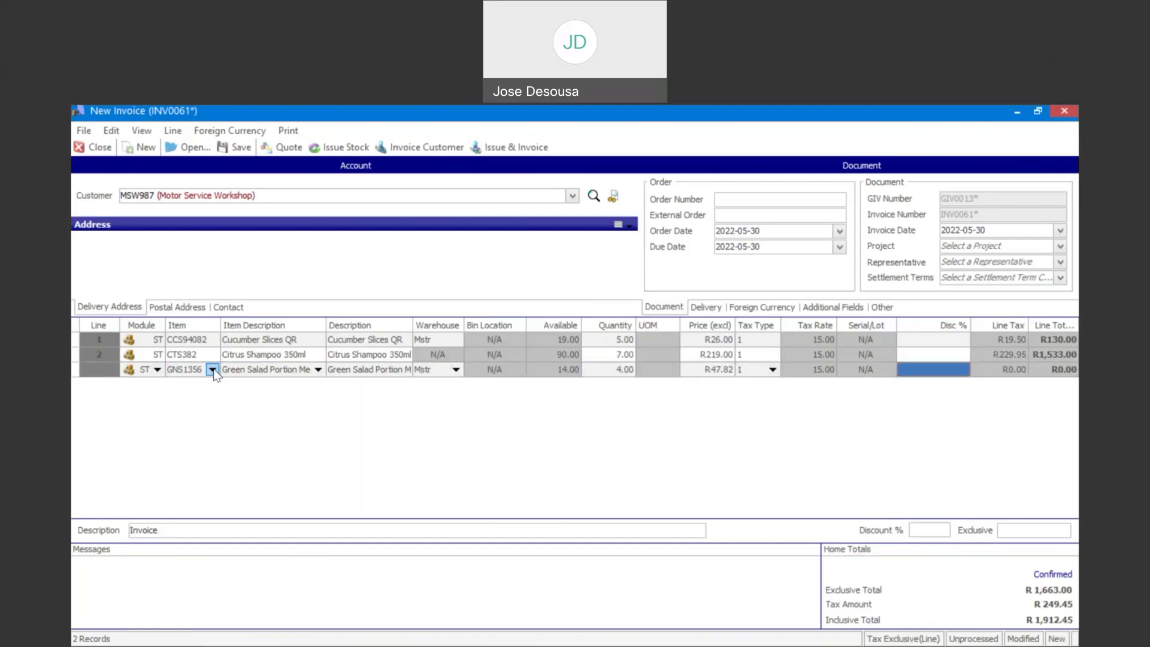
key(Tab)
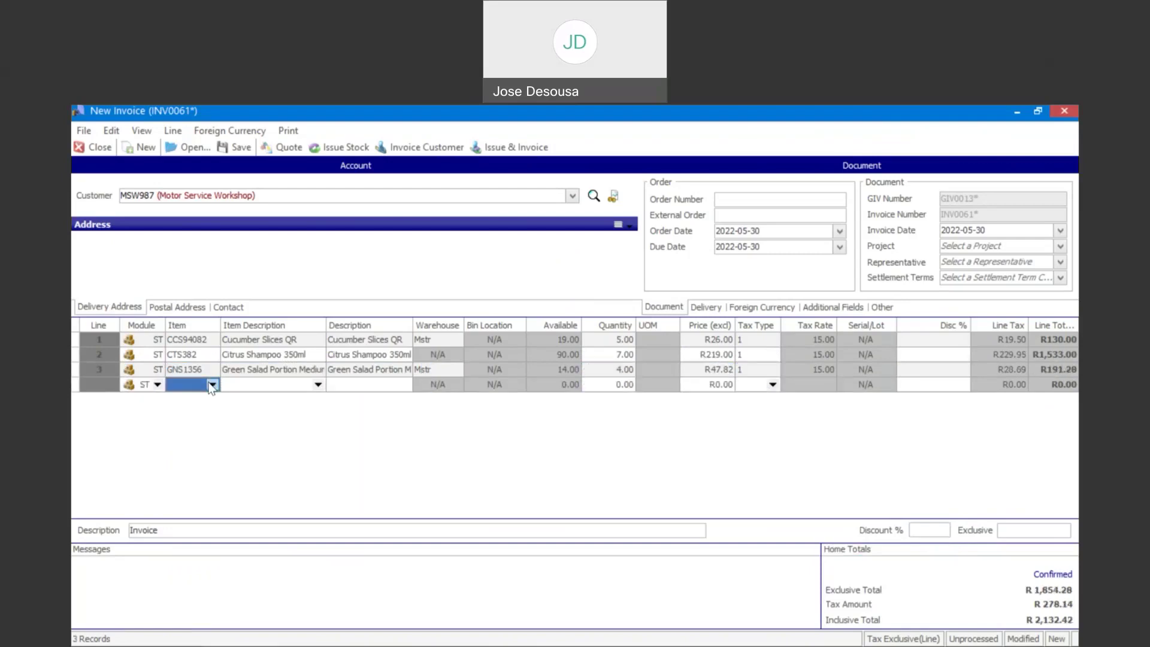
Select stock item CTL2491, the stainless steel cutlery set, on the fourth invoice line
text(C)
text(ut)
key(Tab)
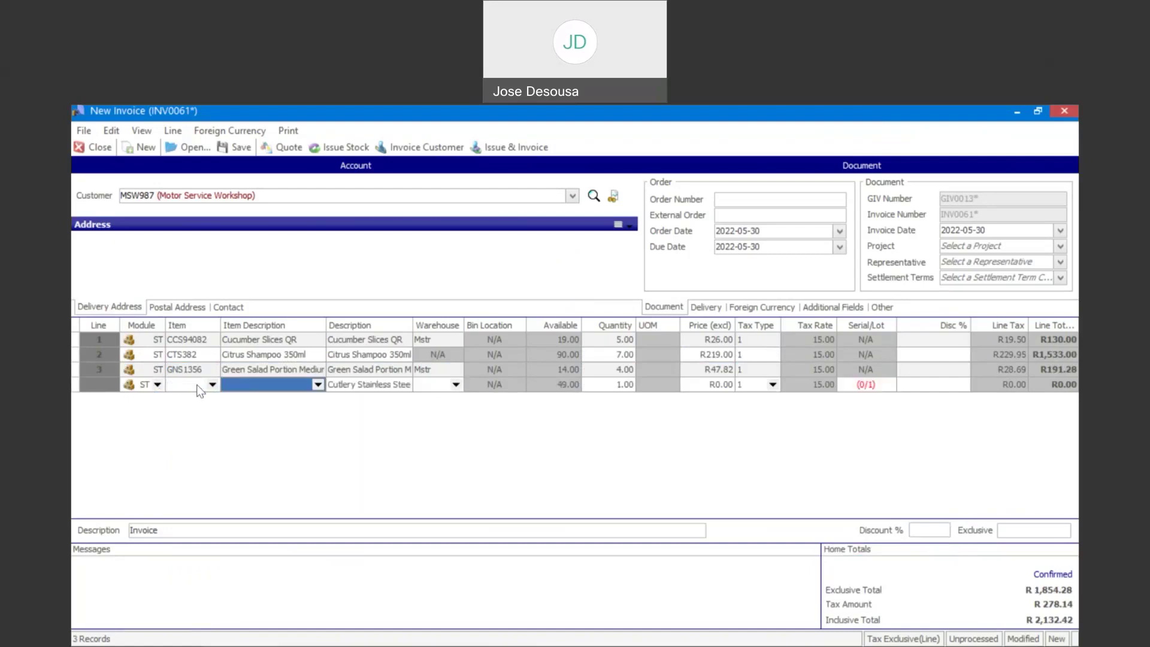
key(Tab)
key(Tab)
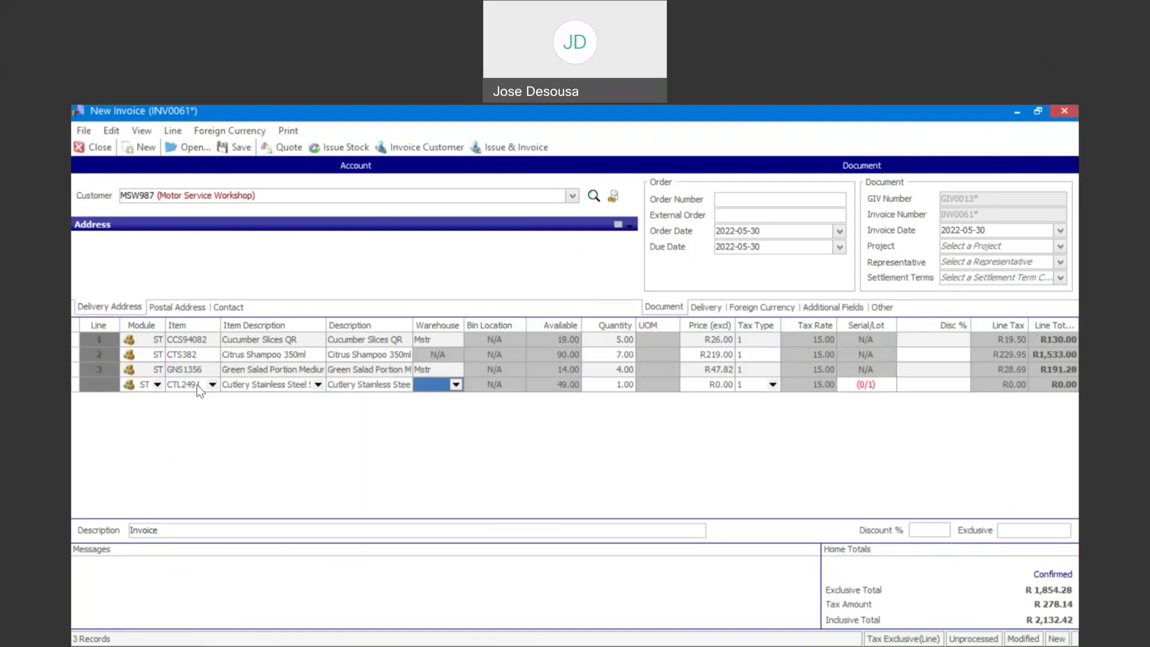
Set the cutlery line's warehouse to Mstr (Master Warehouse) and its quantity to 4
click(457, 385)
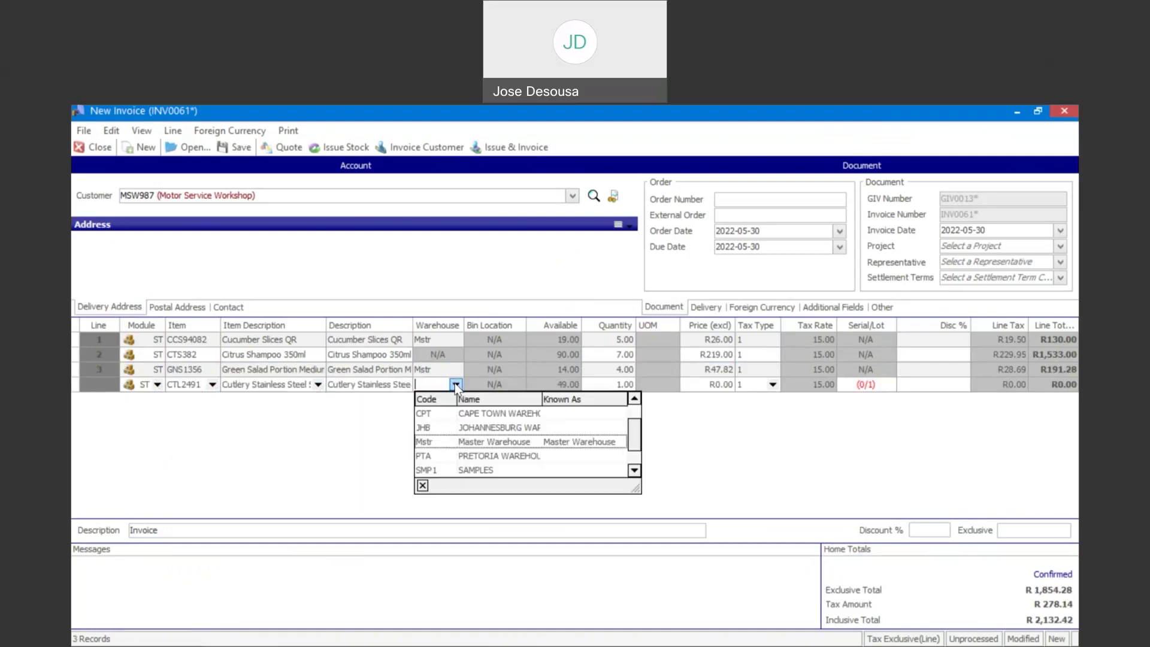
click(451, 441)
key(Tab)
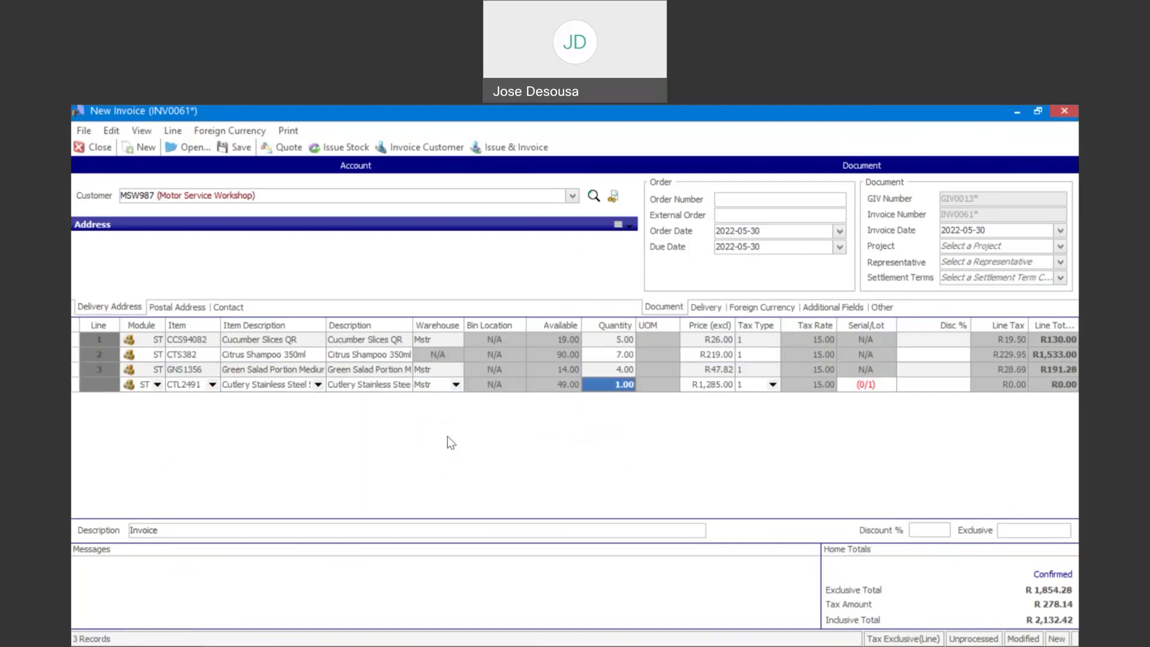
text(4)
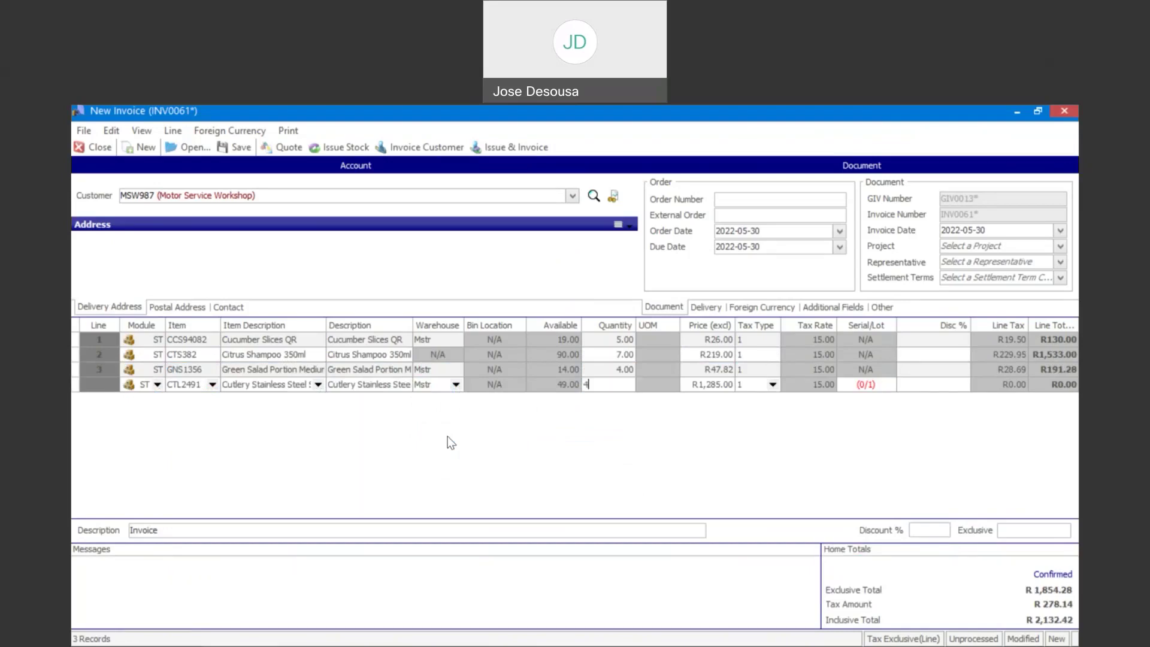
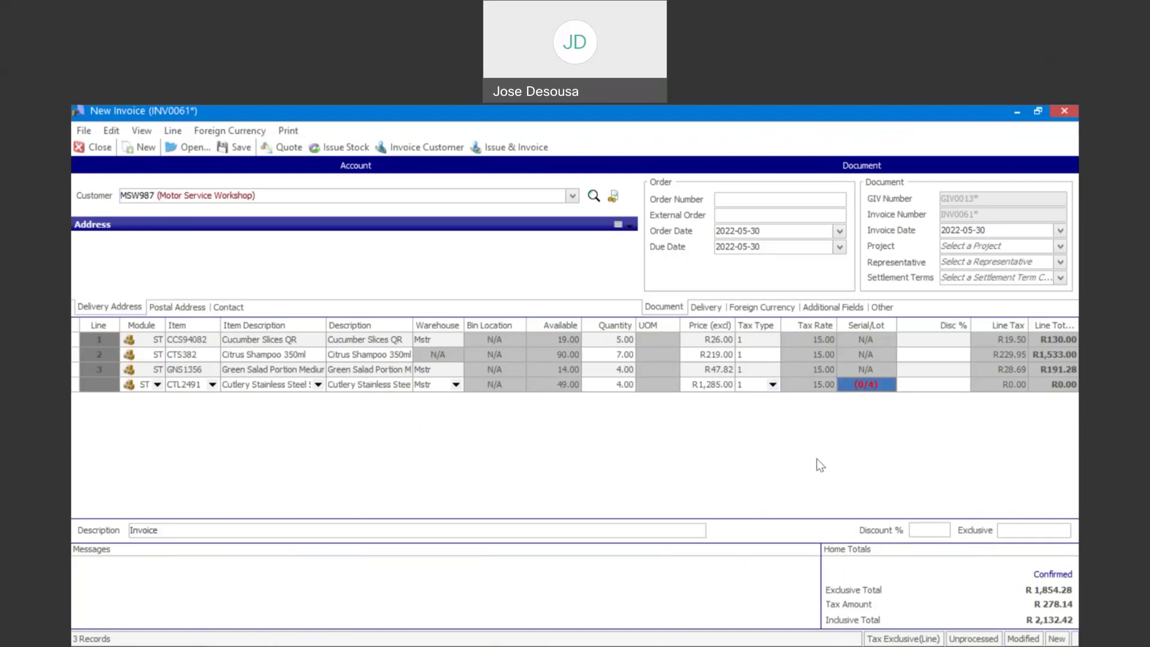
Allocate serial numbers STN043, STN044, STN046 and STN047 to the cutlery line
double_click(873, 386)
drag(570, 284, 566, 404)
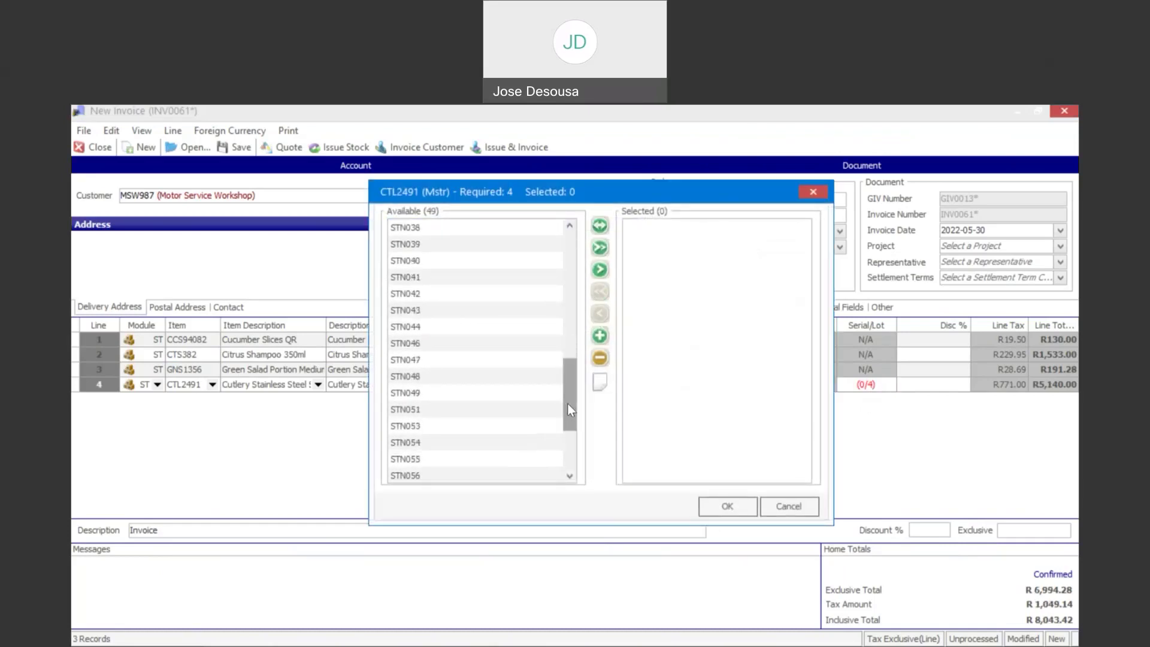
click(418, 344)
click(601, 272)
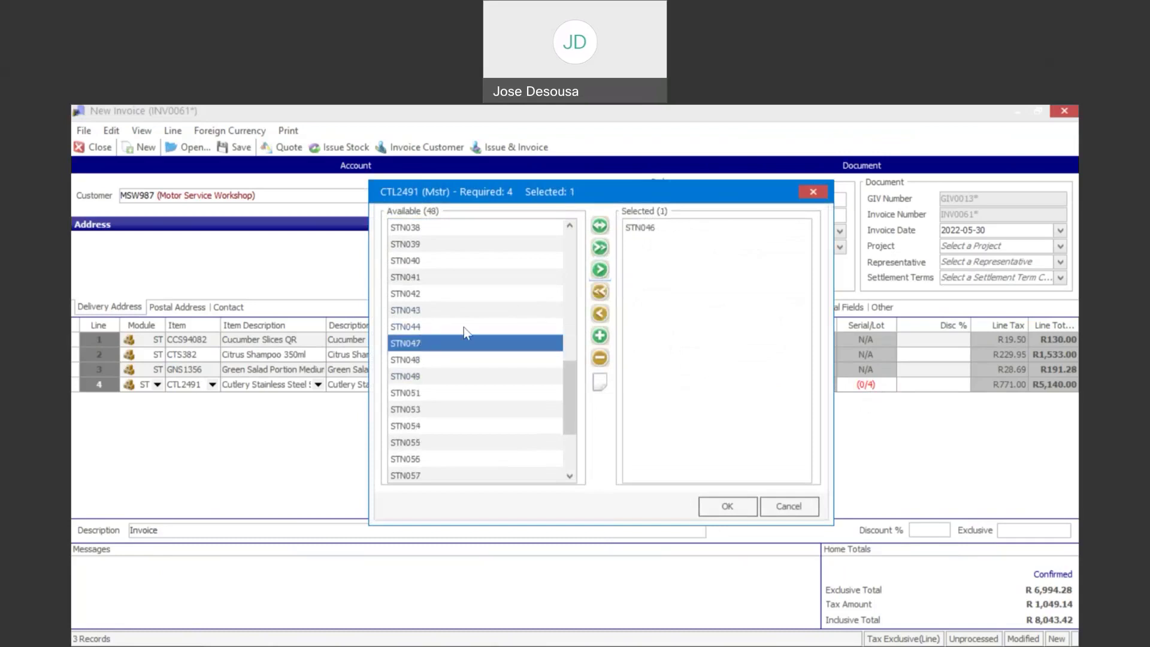
click(599, 271)
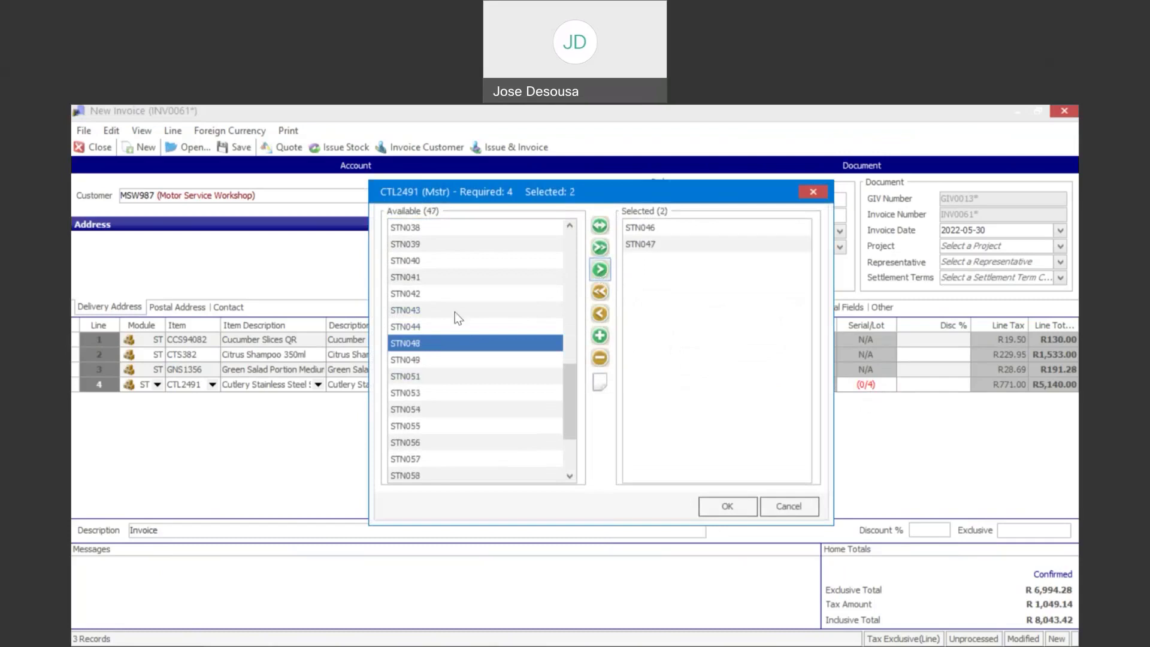
click(432, 313)
click(601, 273)
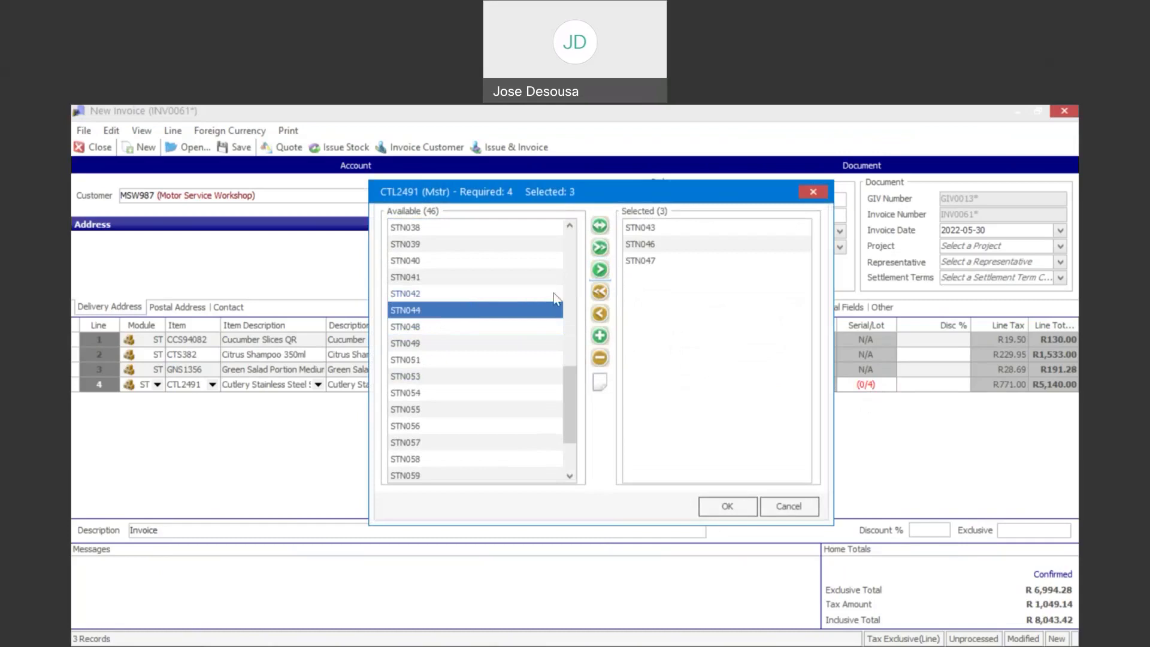
click(604, 274)
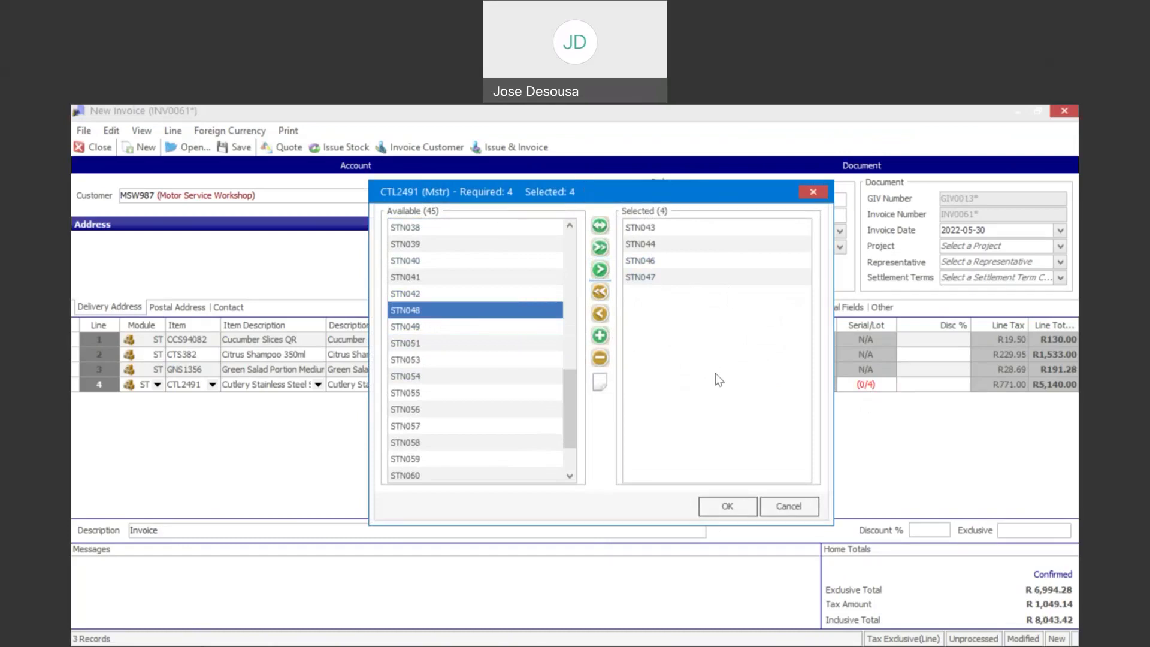
click(725, 506)
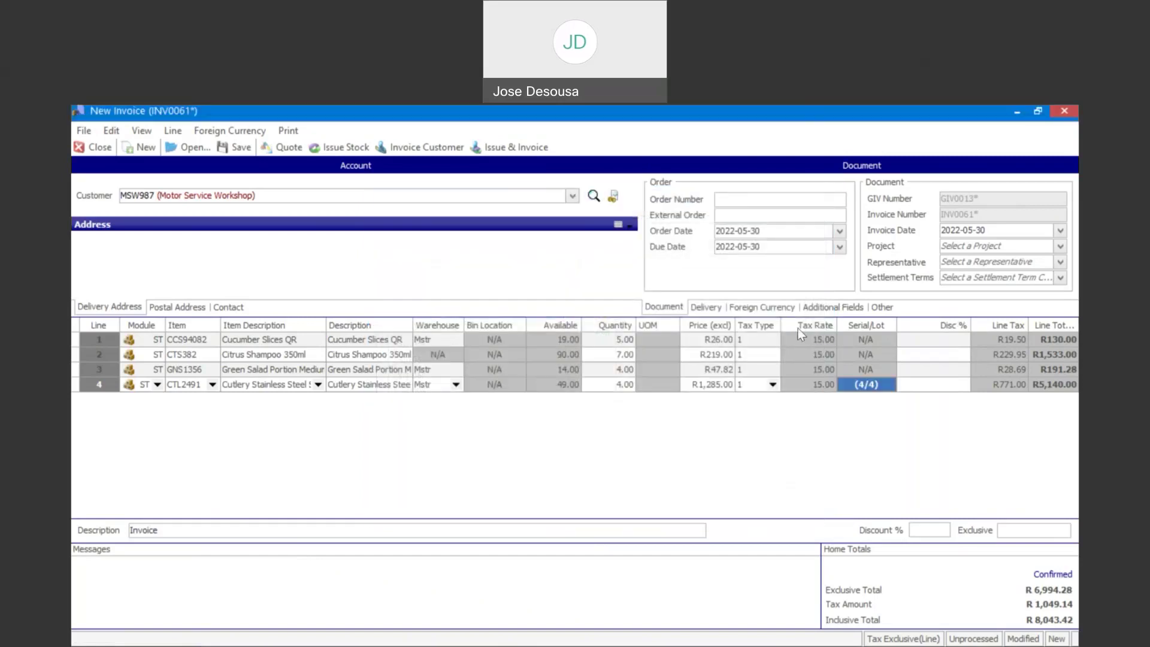
key(Tab)
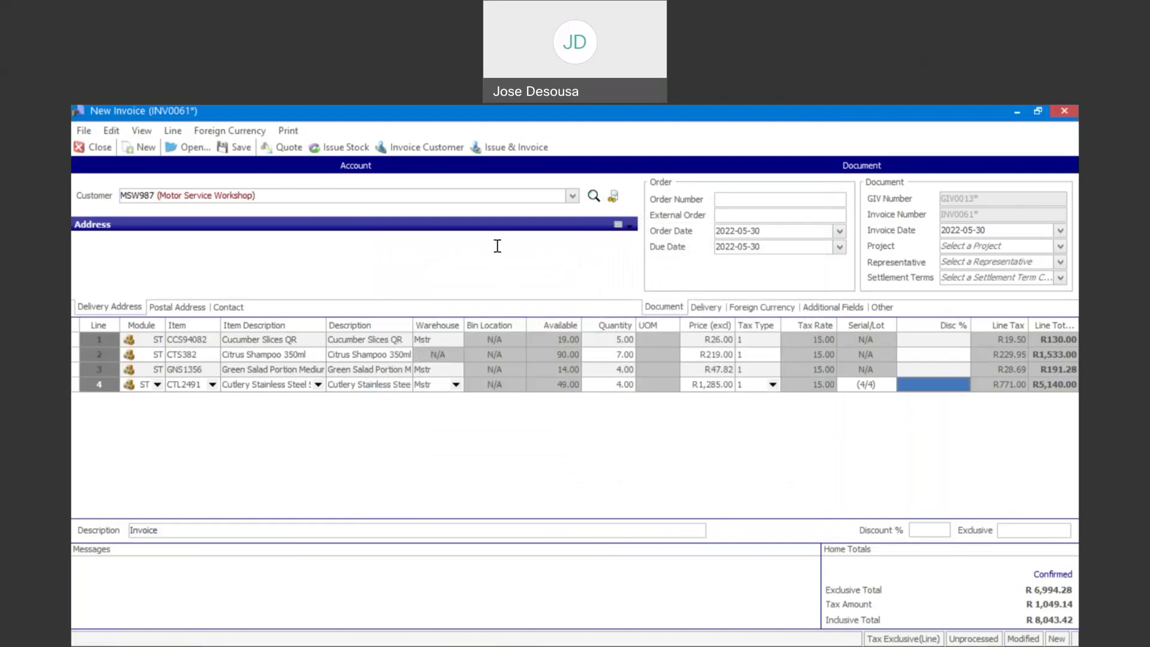
Issue and invoice the document, entering the customer's tax number and ignoring the account terms warning
click(537, 154)
text(123)
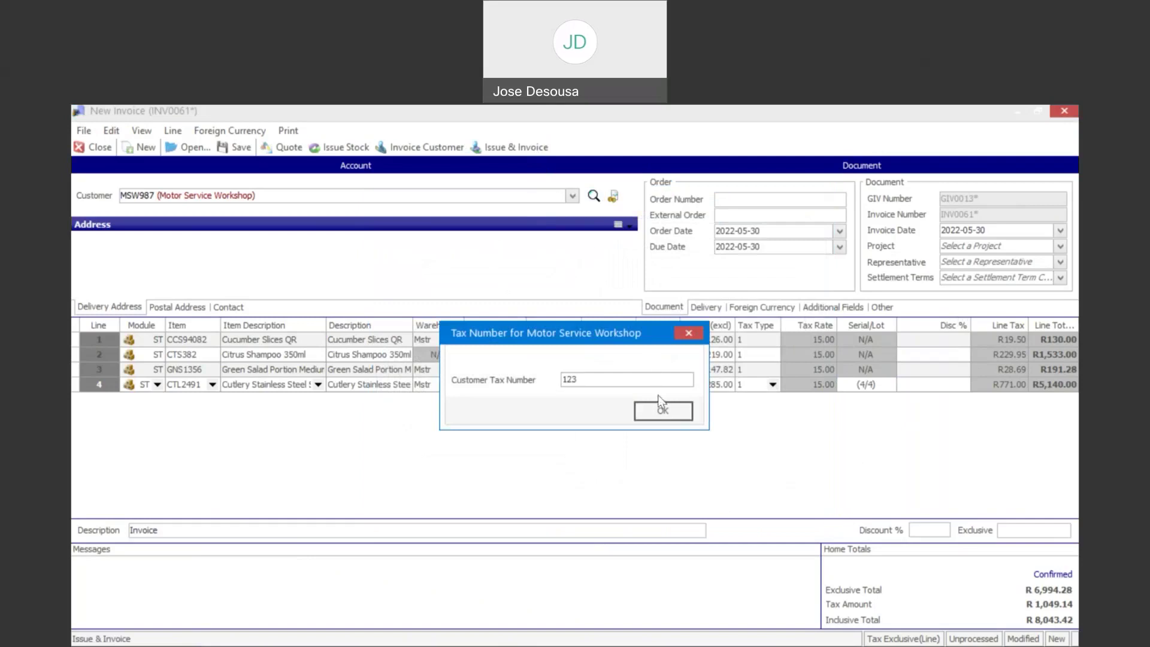
click(662, 411)
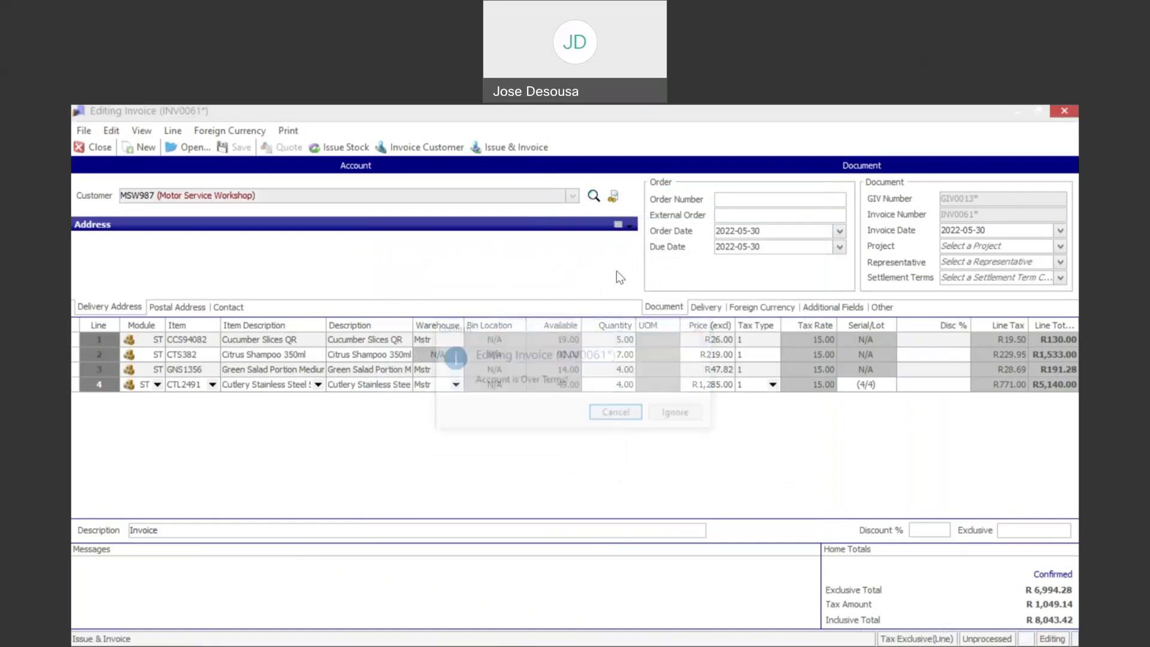
click(693, 417)
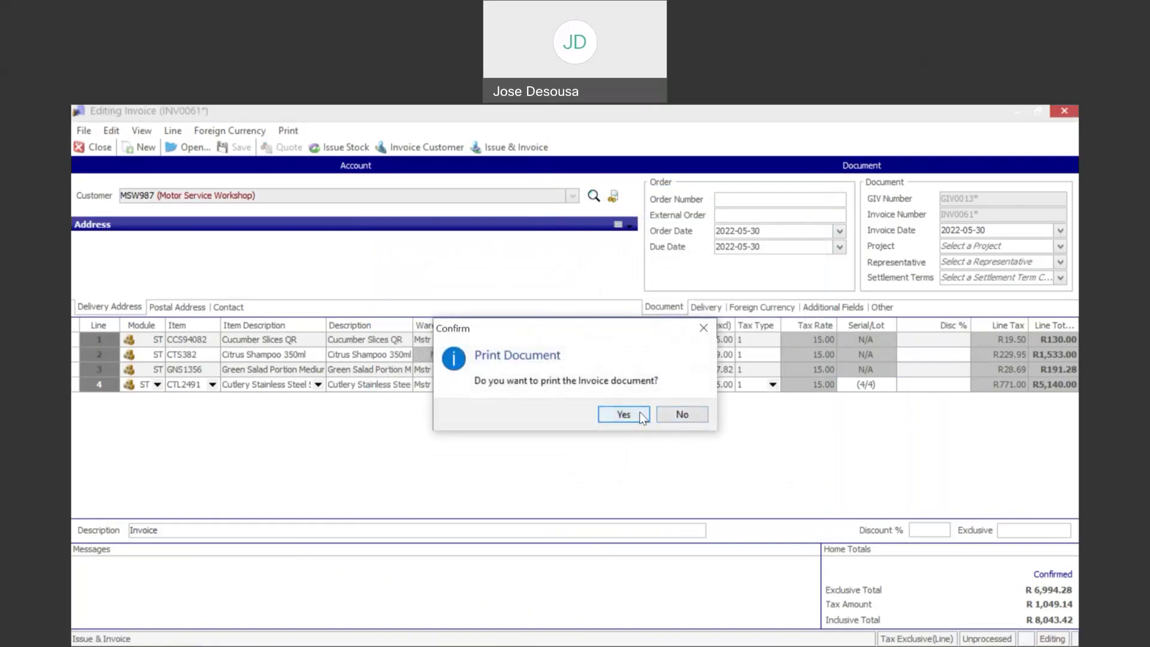
Preview the printed tax invoice through to its totals, and cancel e-mailing it
click(623, 414)
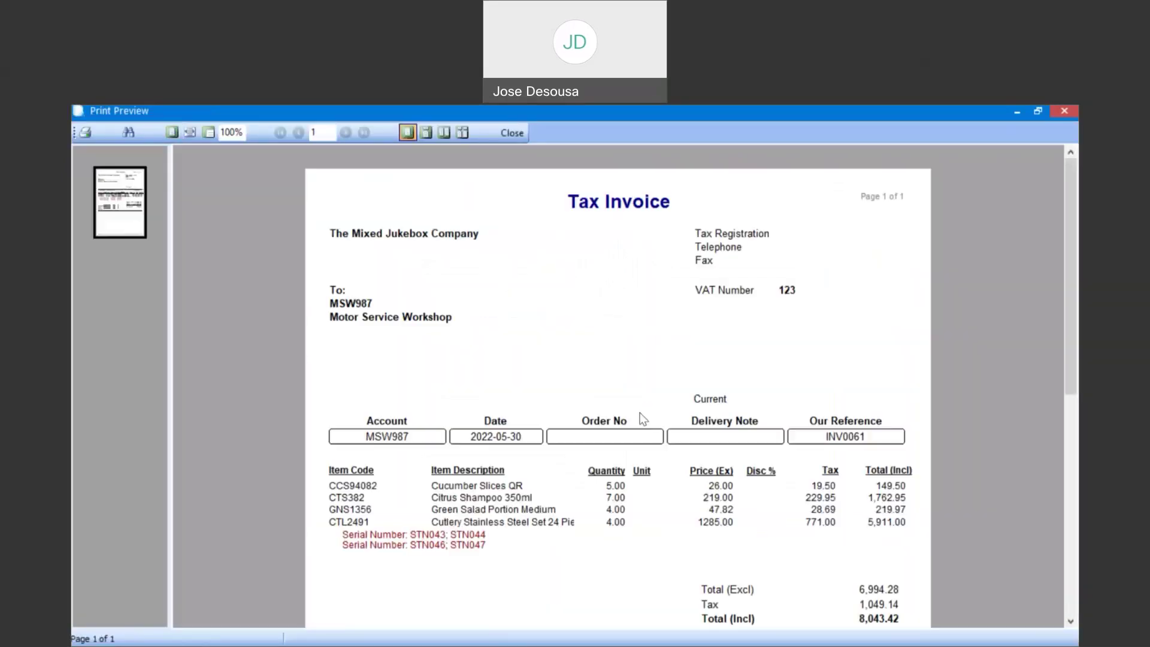
scroll(1066, 295, down, 3)
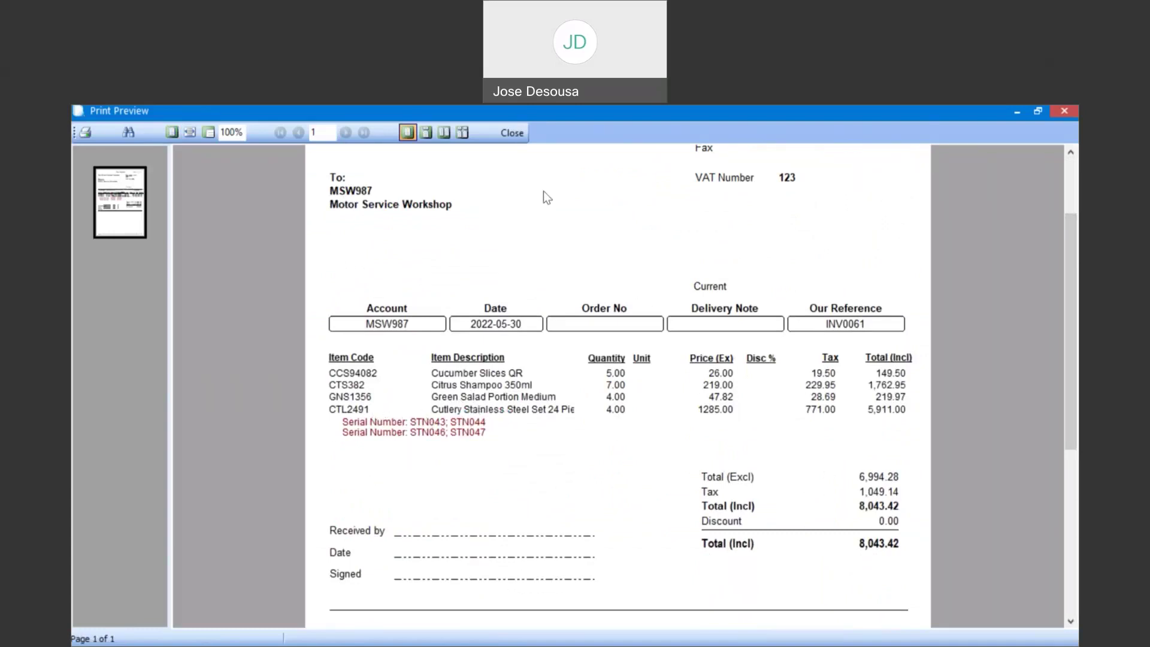
click(512, 133)
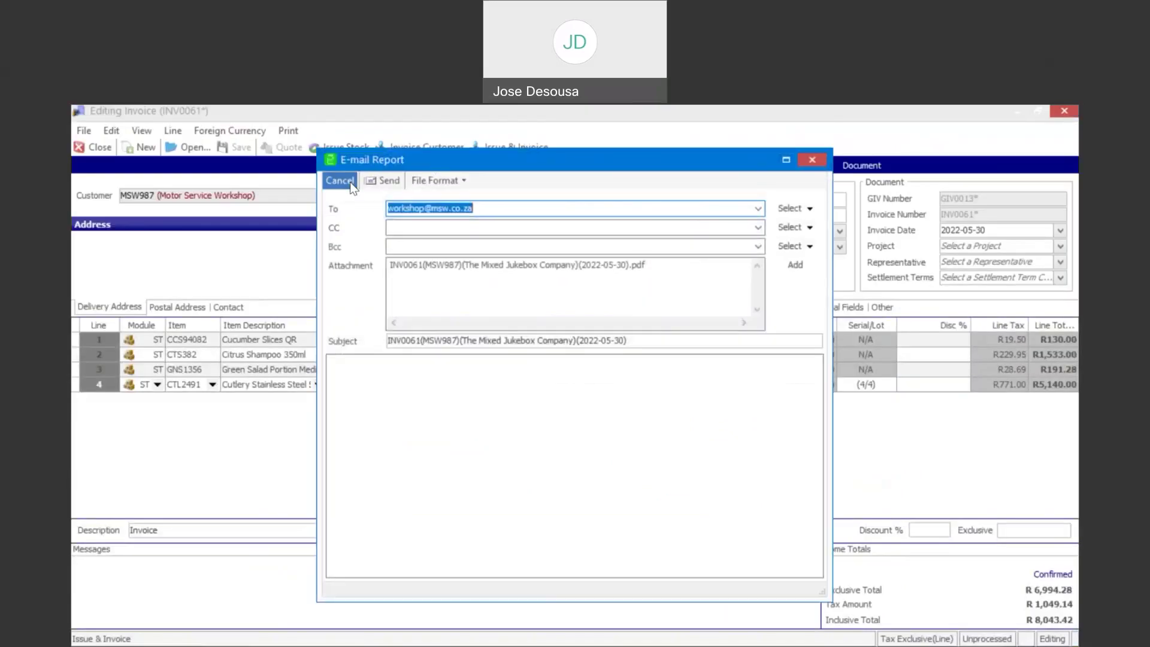
click(340, 181)
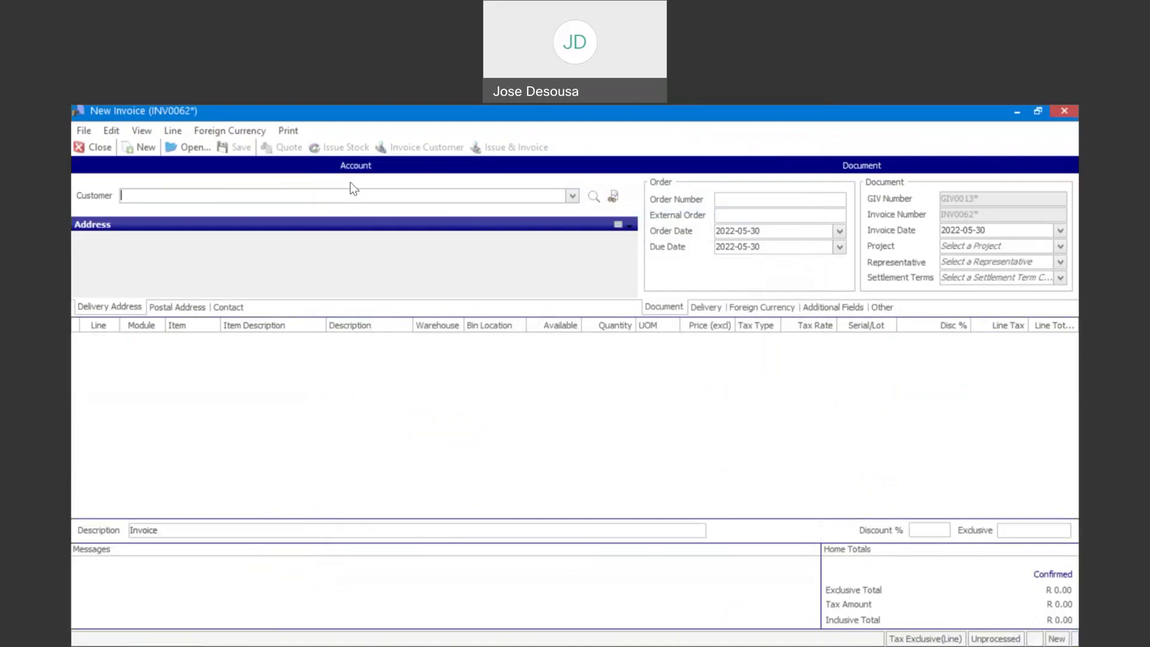
Close the blank invoice, start a new credit note from the inventory transactions, and open the search for existing documents
click(99, 147)
click(236, 360)
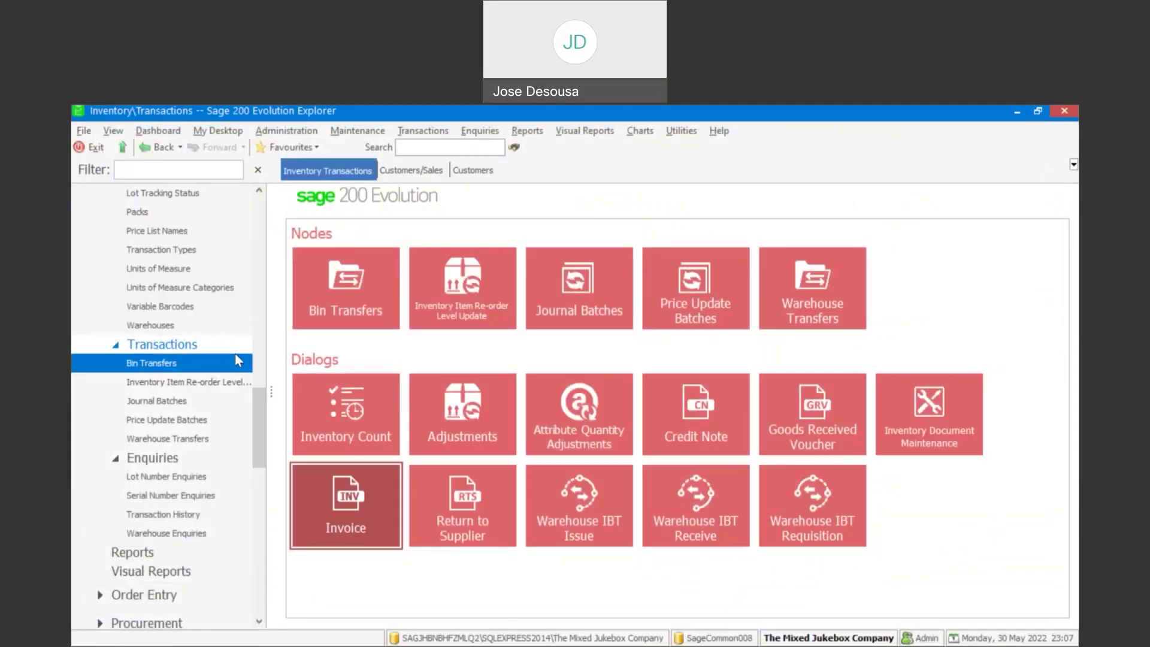
click(700, 419)
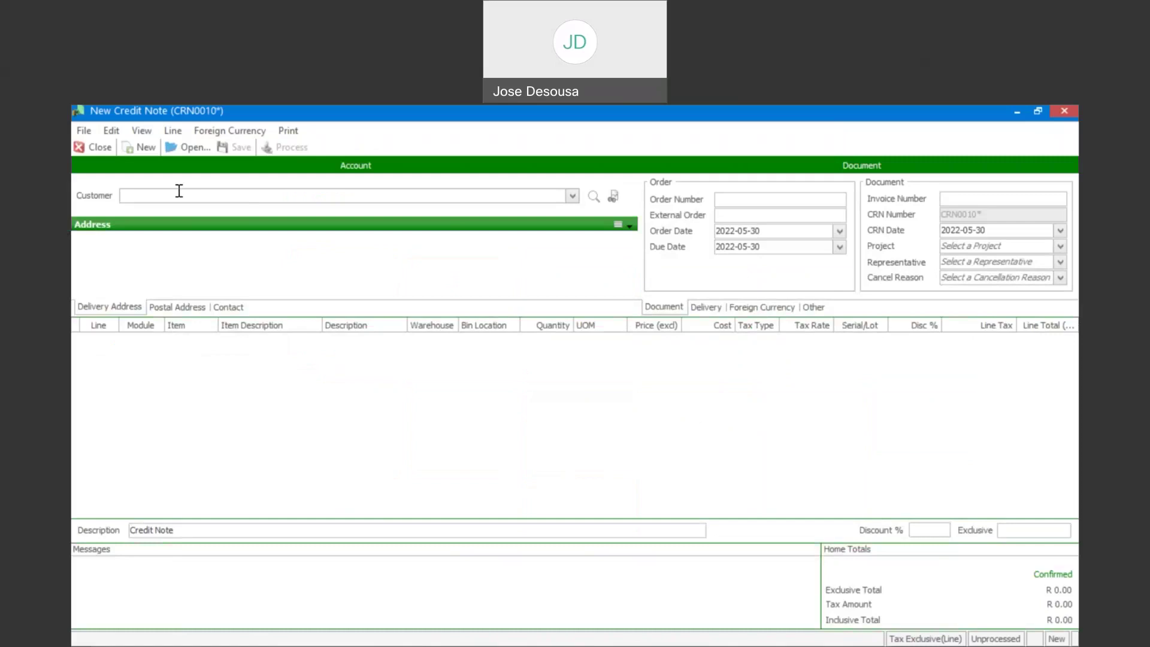
click(193, 149)
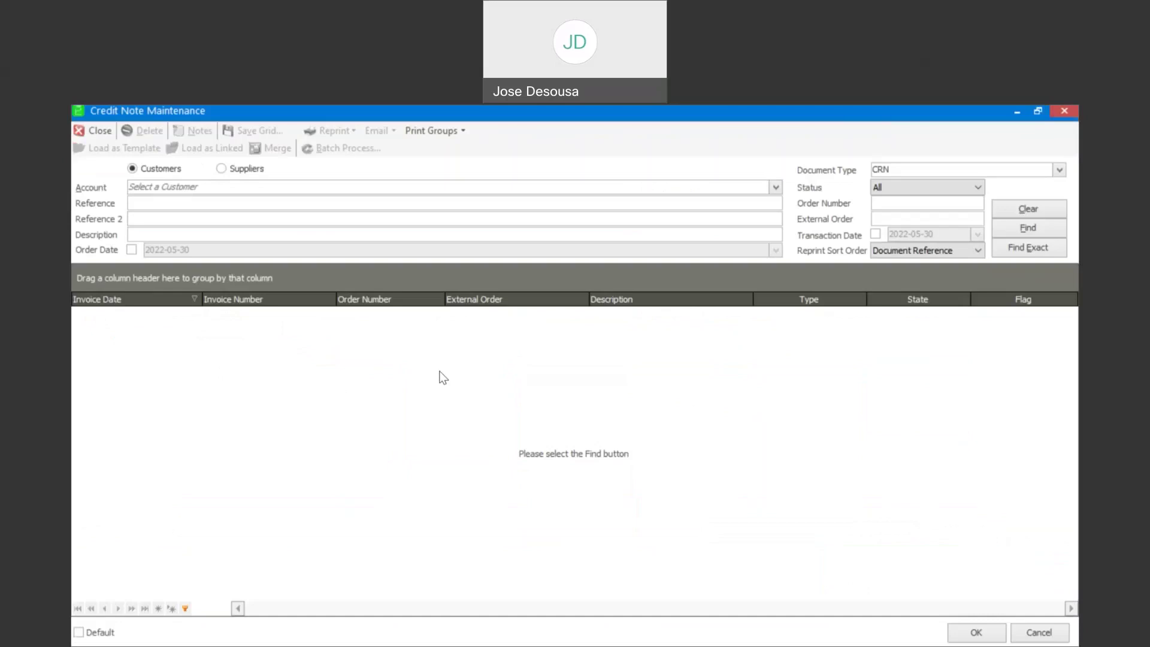
Filter the document search to type INV only, with the transaction date 2022-05-30
click(1059, 169)
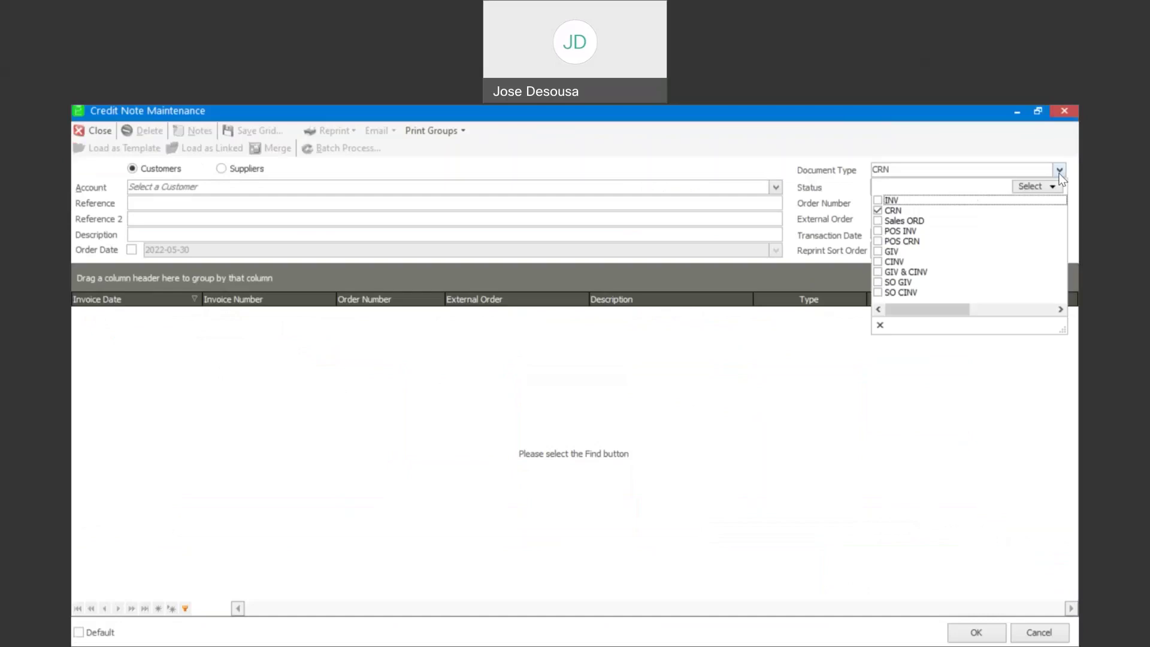
click(883, 200)
click(883, 210)
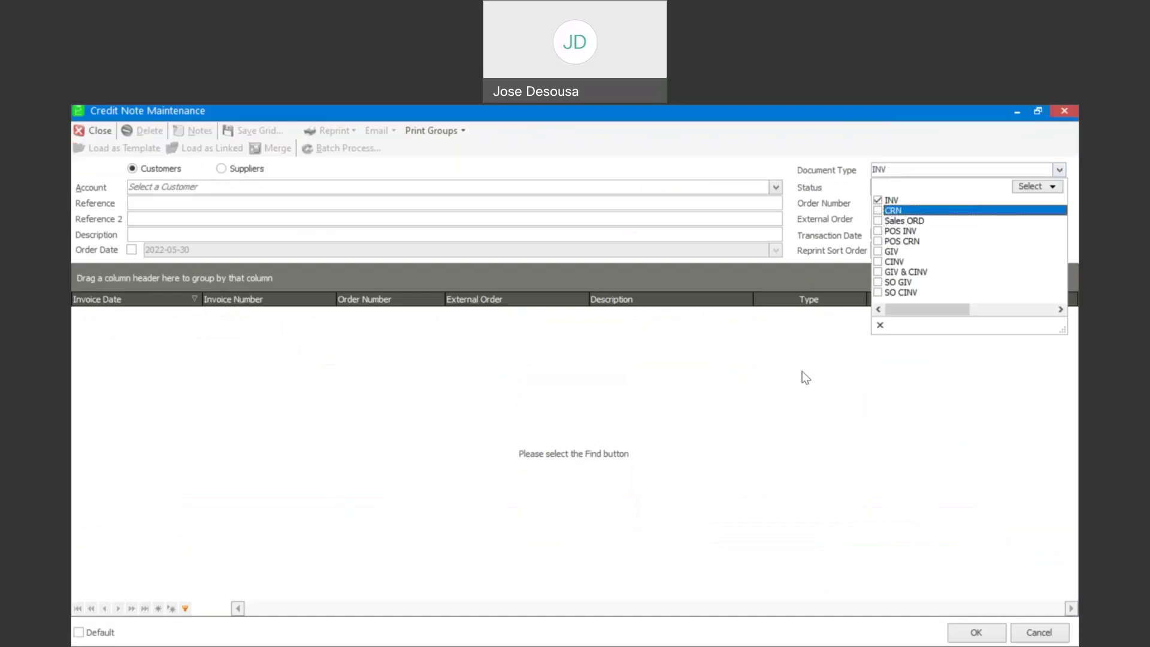
click(805, 378)
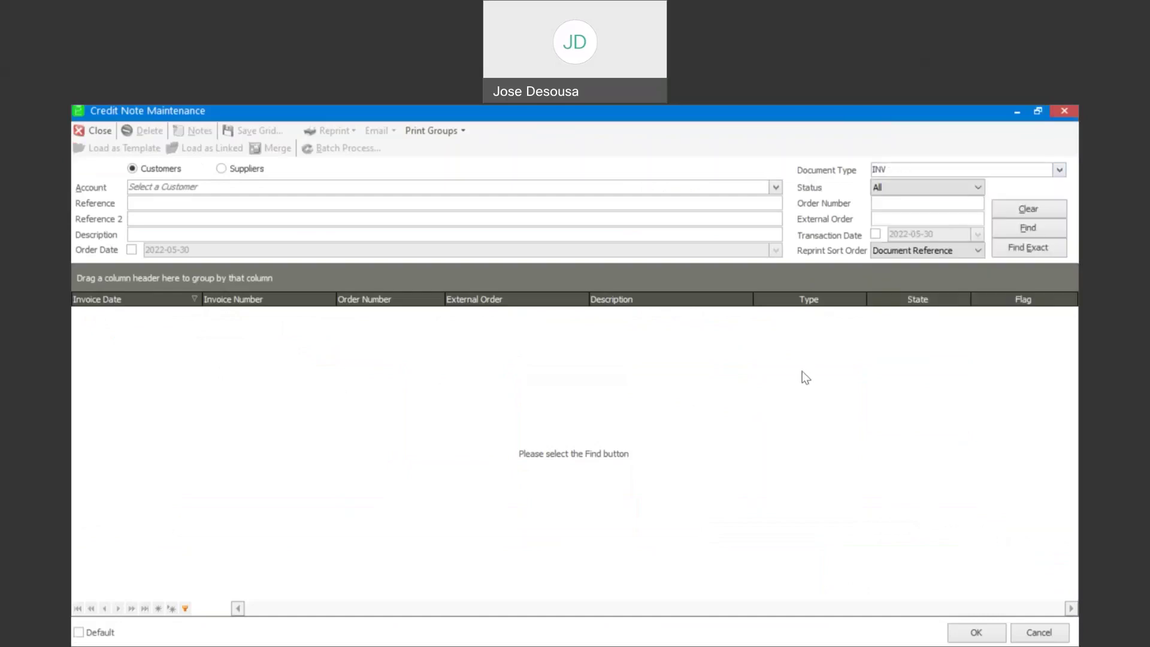
click(876, 234)
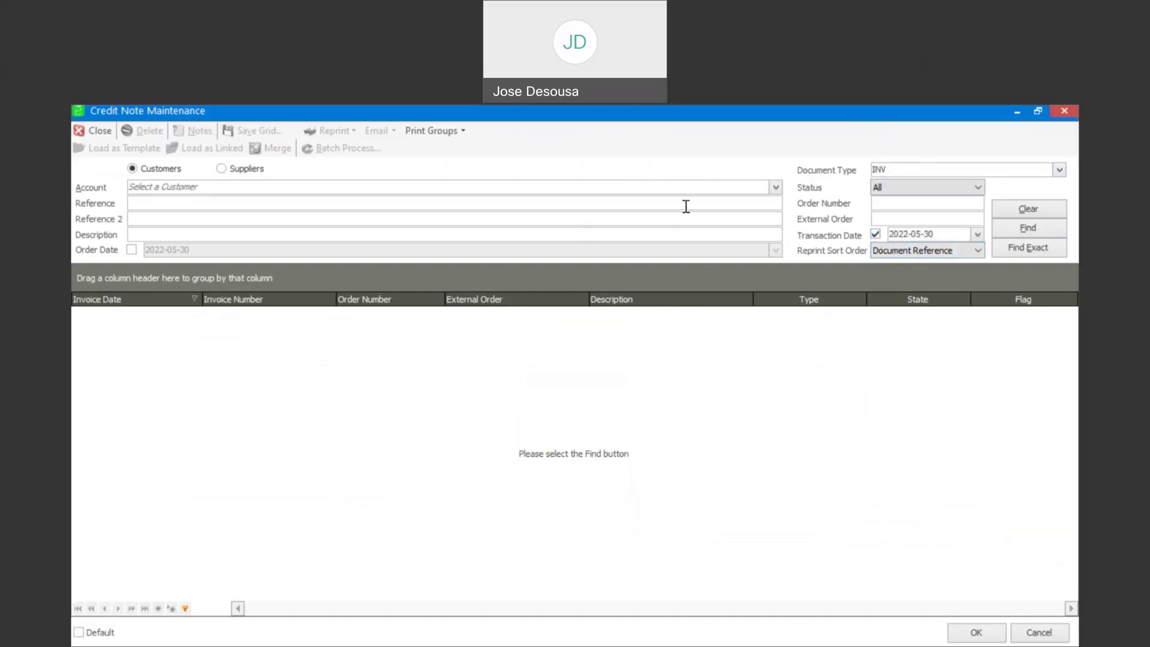
Find the invoice of customer Motor Service Workshop and load it into the credit note as a linked document
click(772, 188)
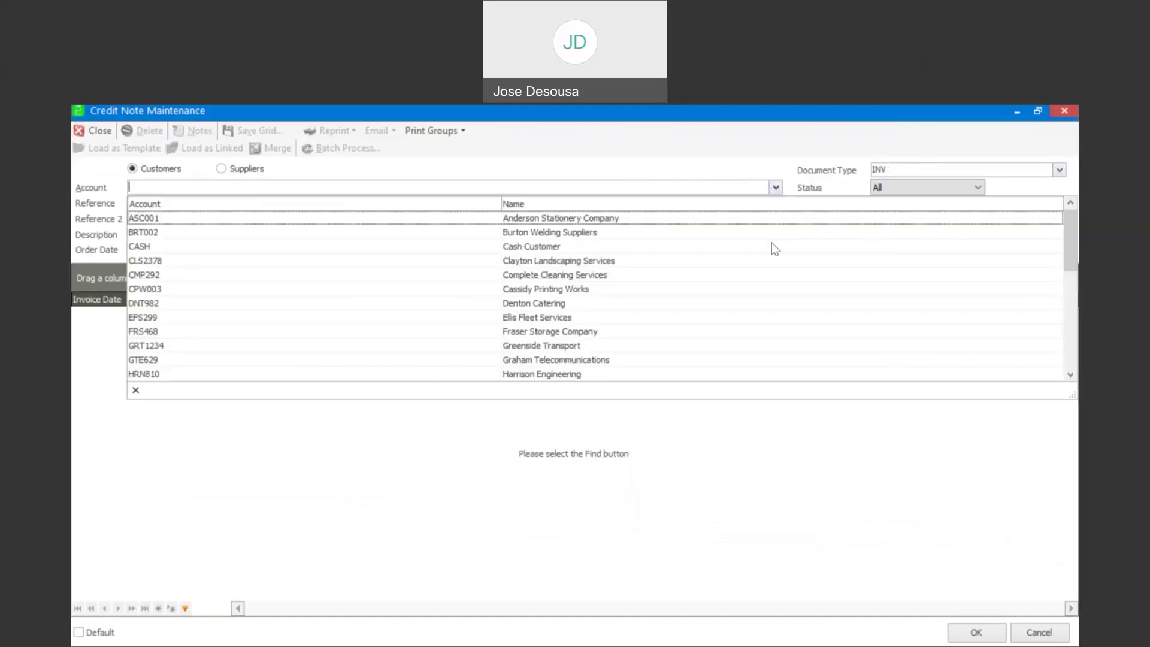
drag(1070, 265, 1070, 312)
key(Escape)
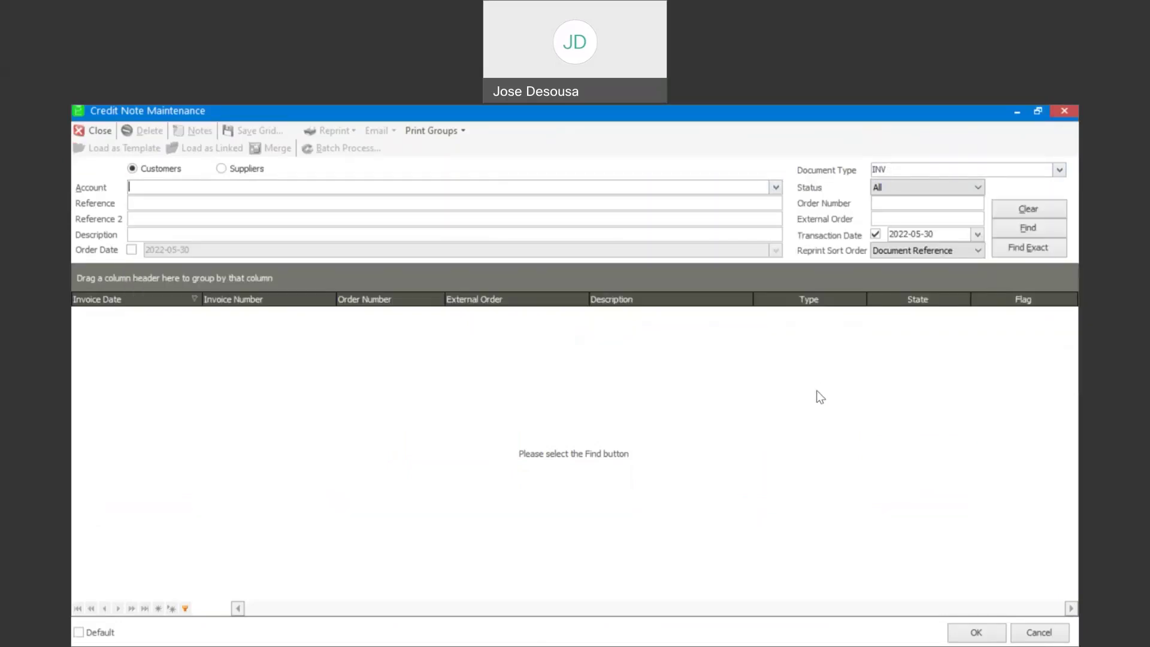
key(Tab)
click(776, 192)
click(727, 370)
click(1014, 226)
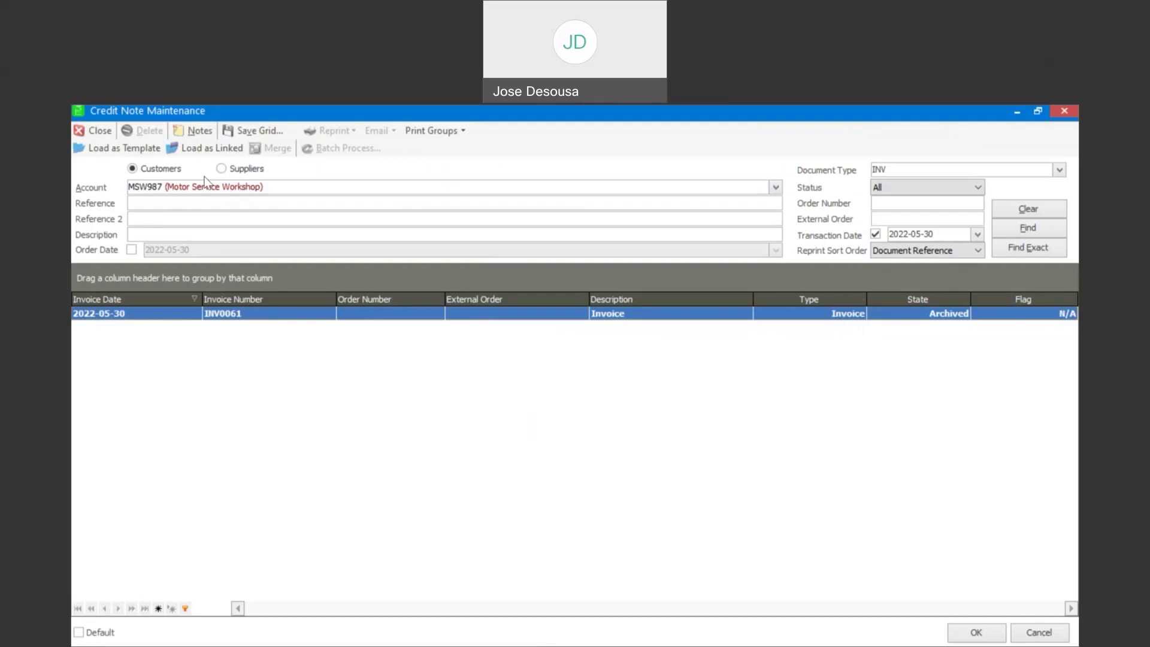
click(204, 149)
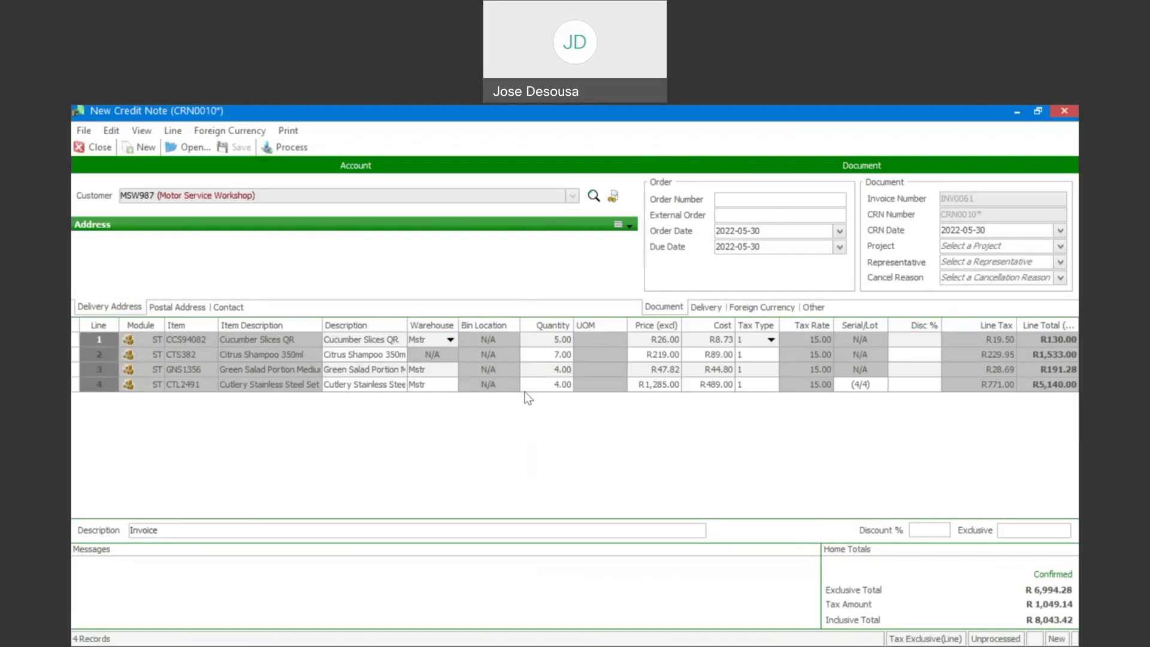
Set the credited quantity of the Citrus Shampoo 350ml line to 6
click(544, 353)
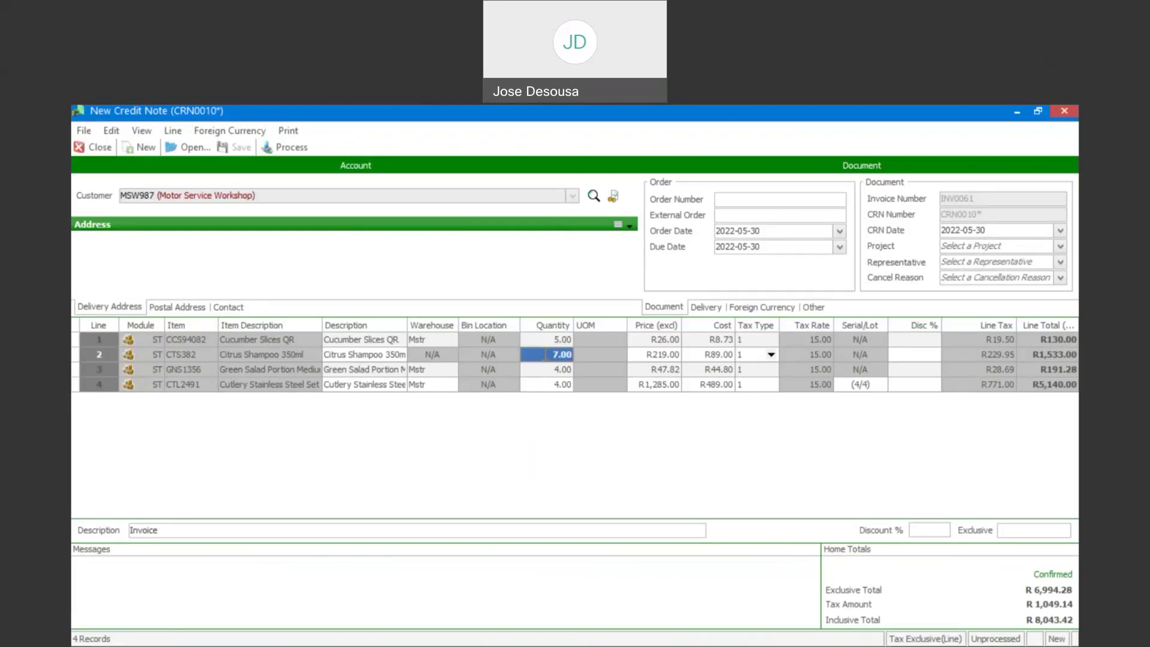
text(6)
key(Tab)
key(Tab)
key(Tab)
key(Tab)
key(Tab)
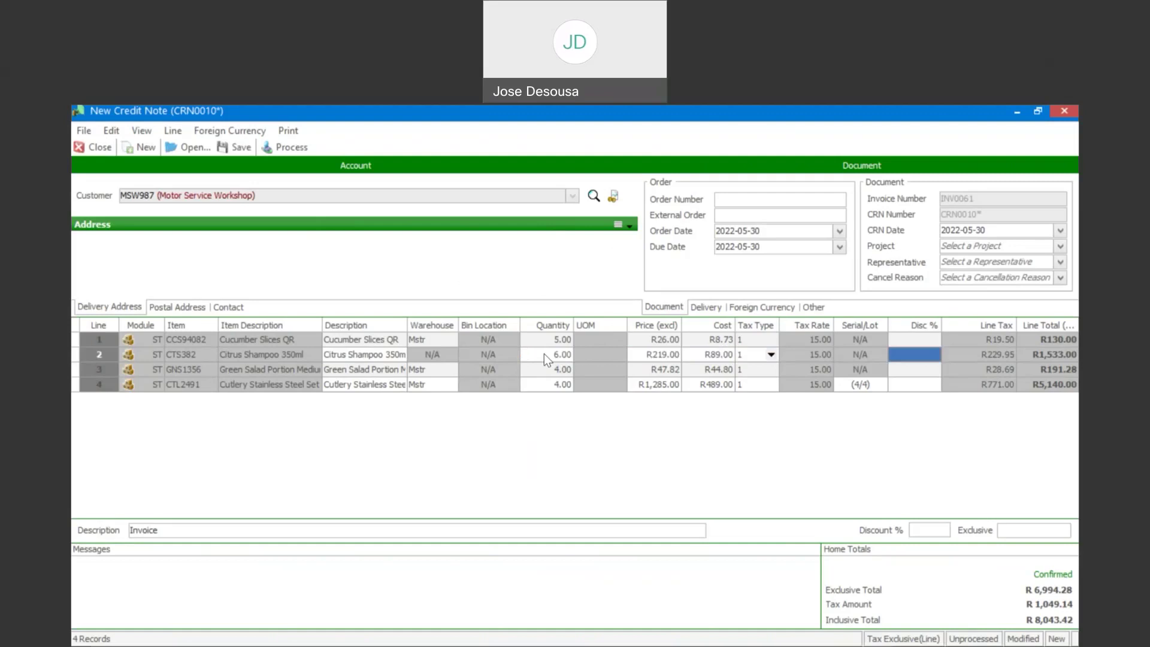
key(Tab)
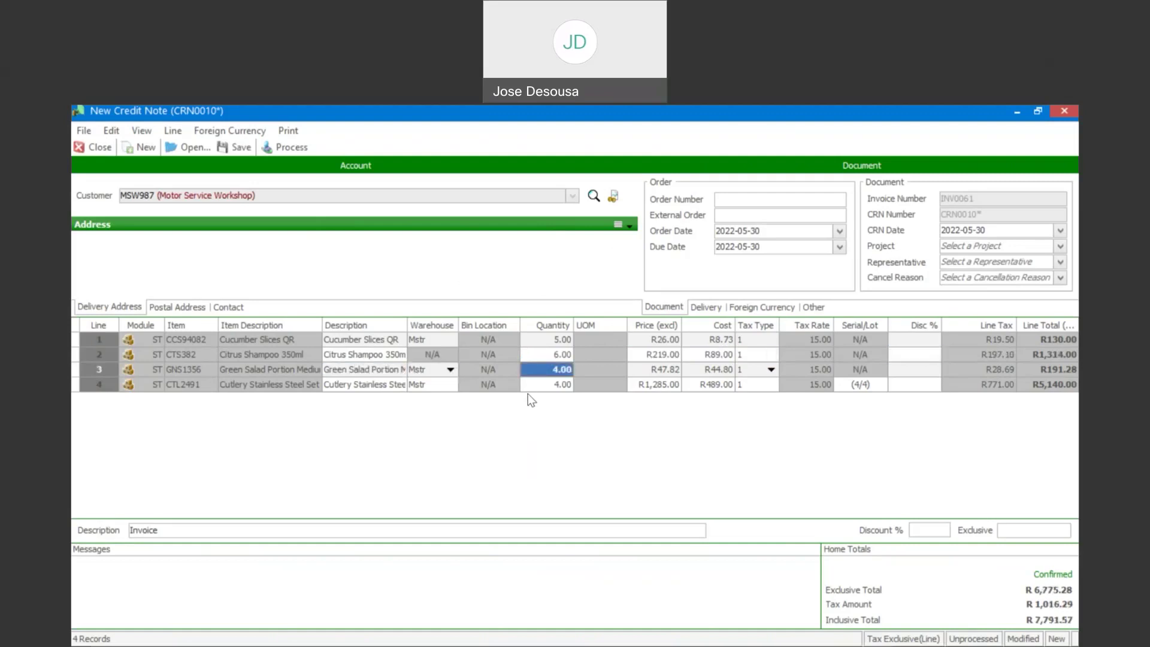
Set the credited quantity of the Green Salad Portion Medium line to 1
text(1)
key(Tab)
key(Tab)
key(Tab)
key(Tab)
key(Tab)
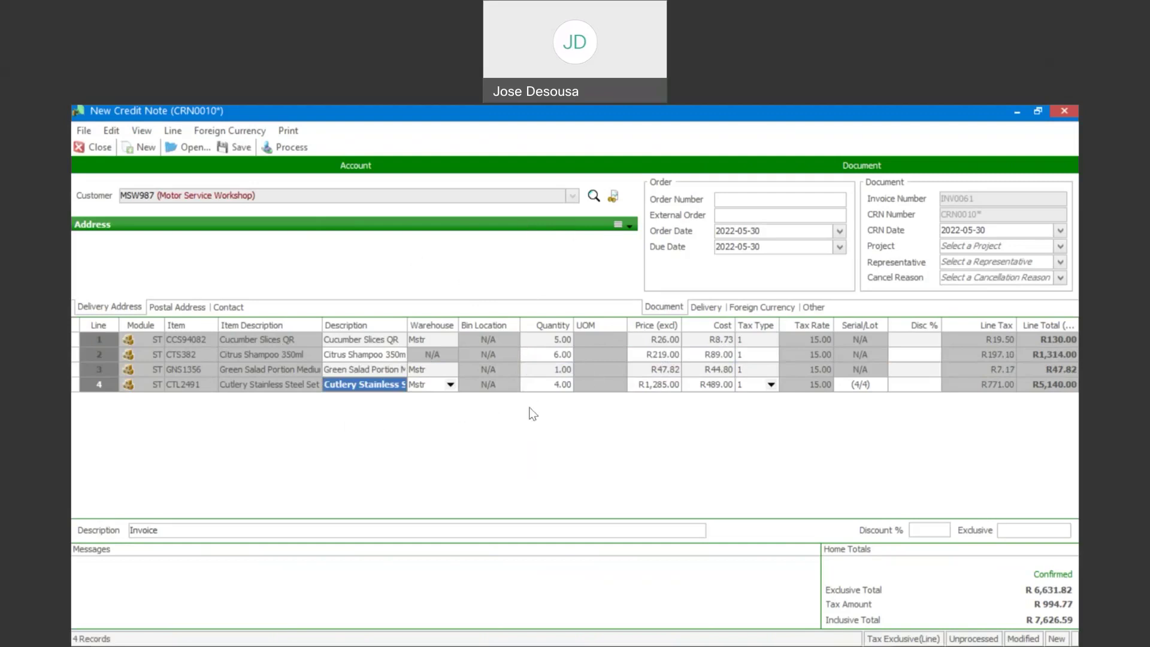
Set the credited quantity of the stainless steel cutlery set line to 3
click(548, 388)
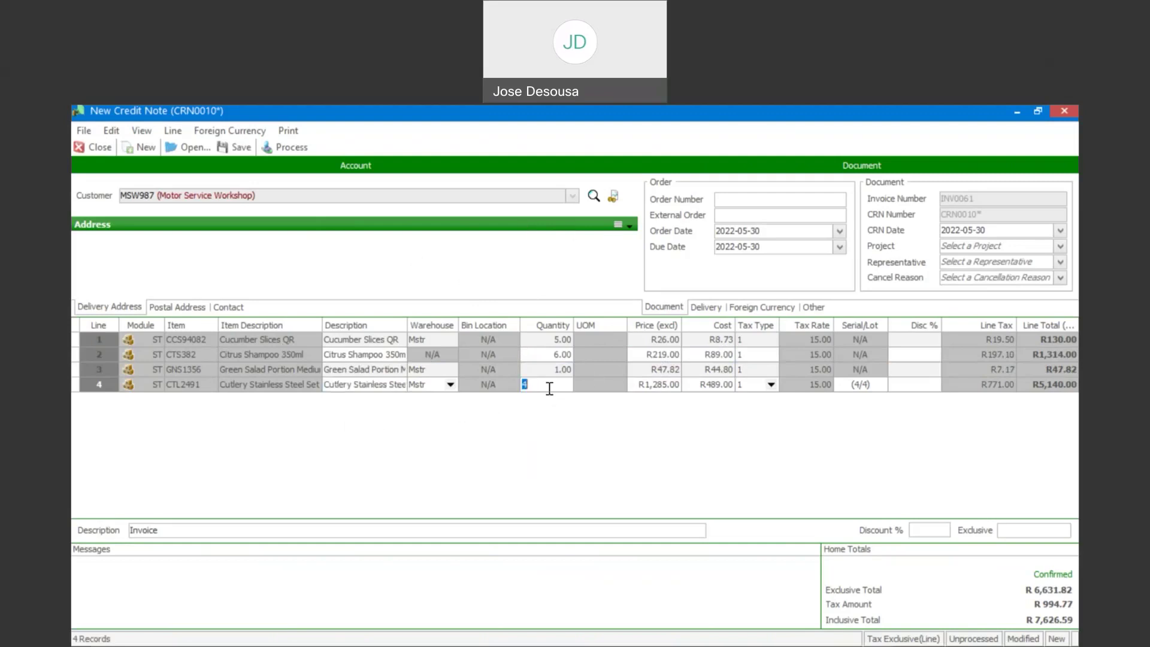
text(3)
key(Tab)
key(Tab)
key(Tab)
key(Tab)
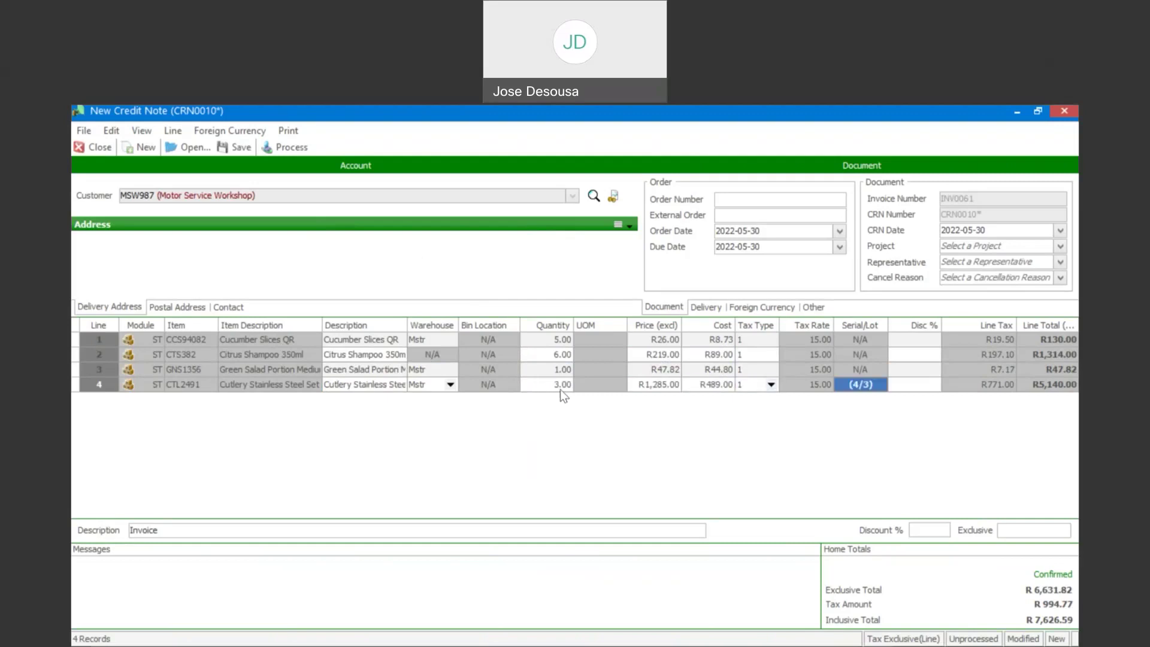
Remove serial number STN047 from the cutlery line's selected serial numbers
click(869, 384)
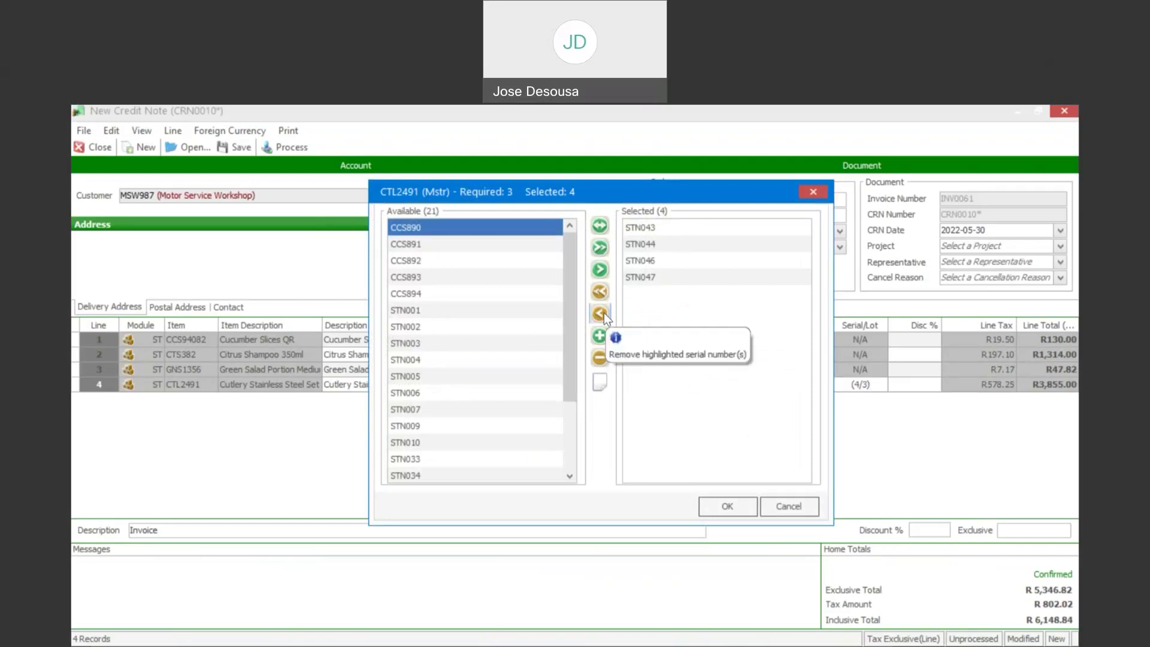
click(639, 280)
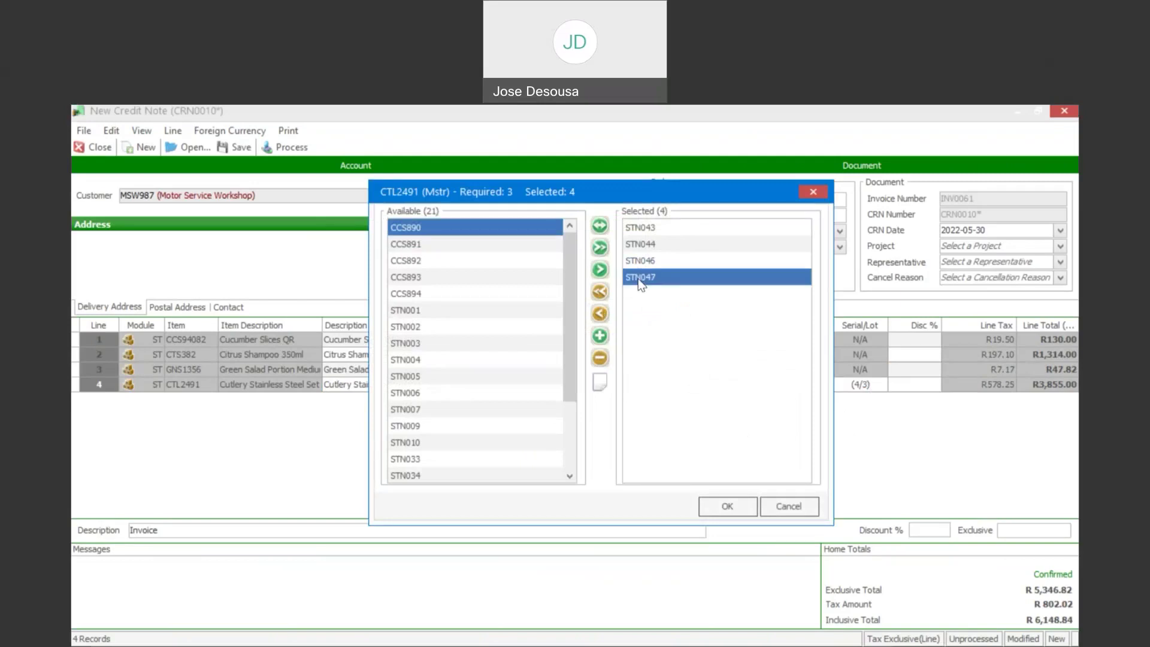
click(600, 316)
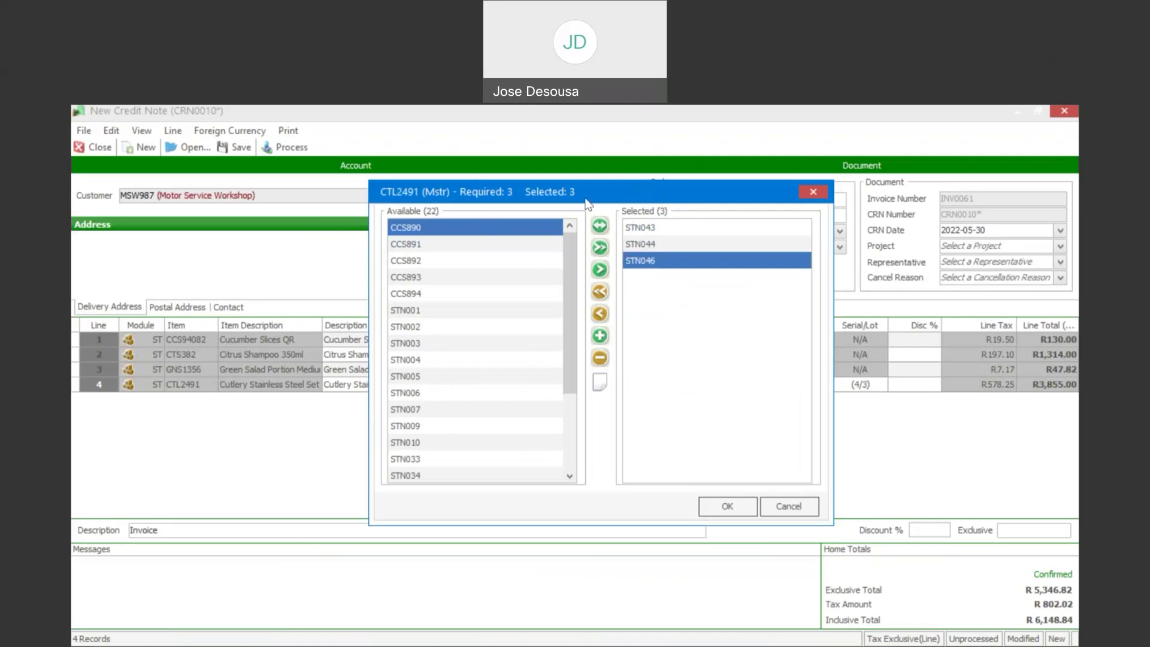
click(721, 508)
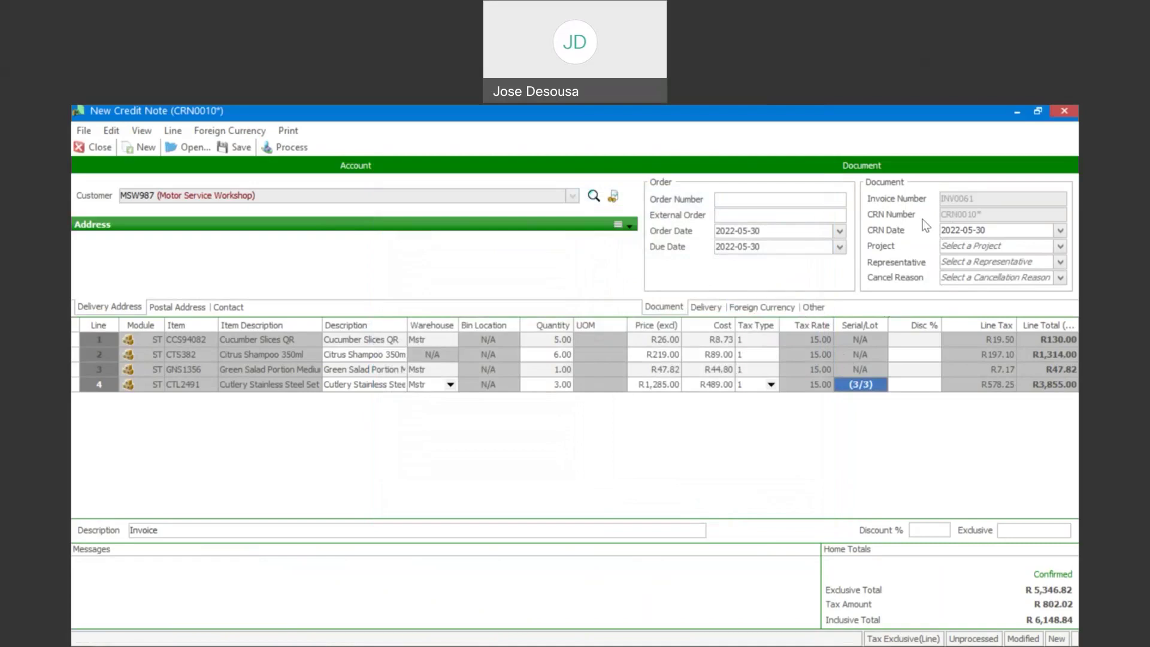
Process the credit note and preview its printed tax credit note through to the totals
click(743, 309)
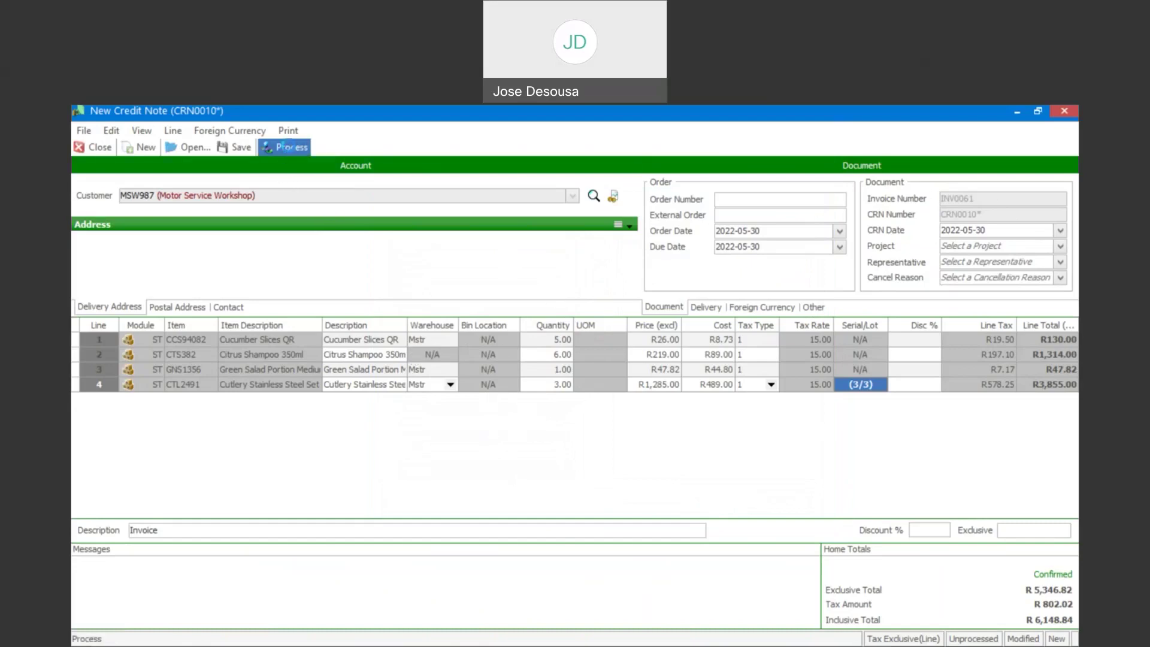
click(285, 146)
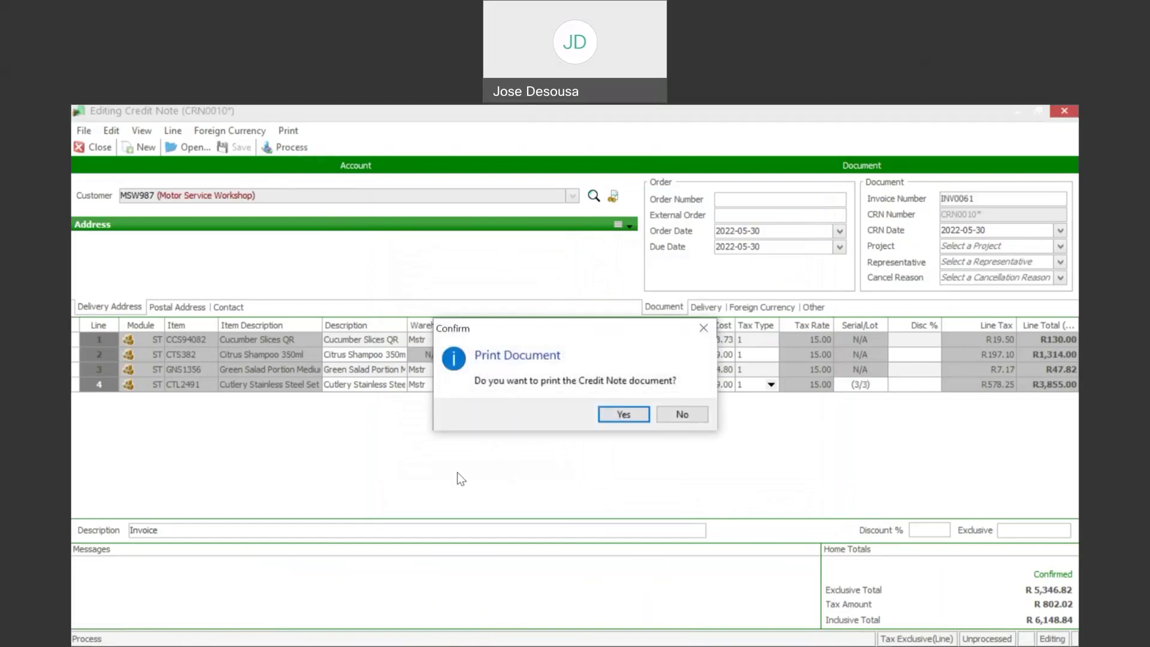
click(633, 414)
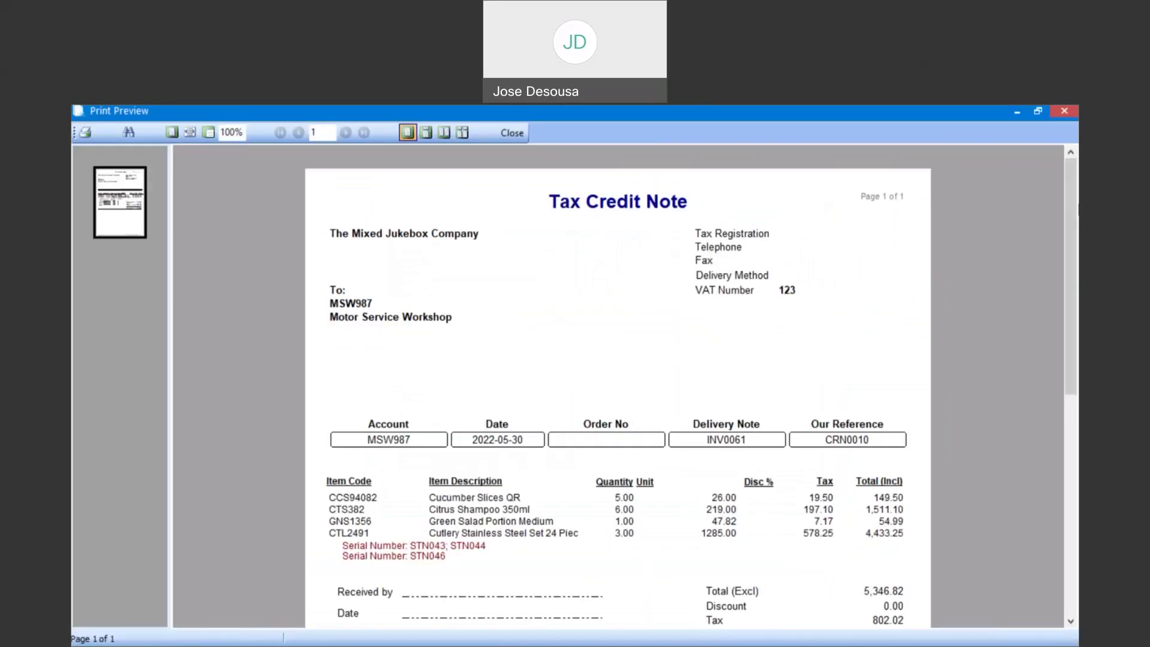
drag(1073, 213, 1076, 260)
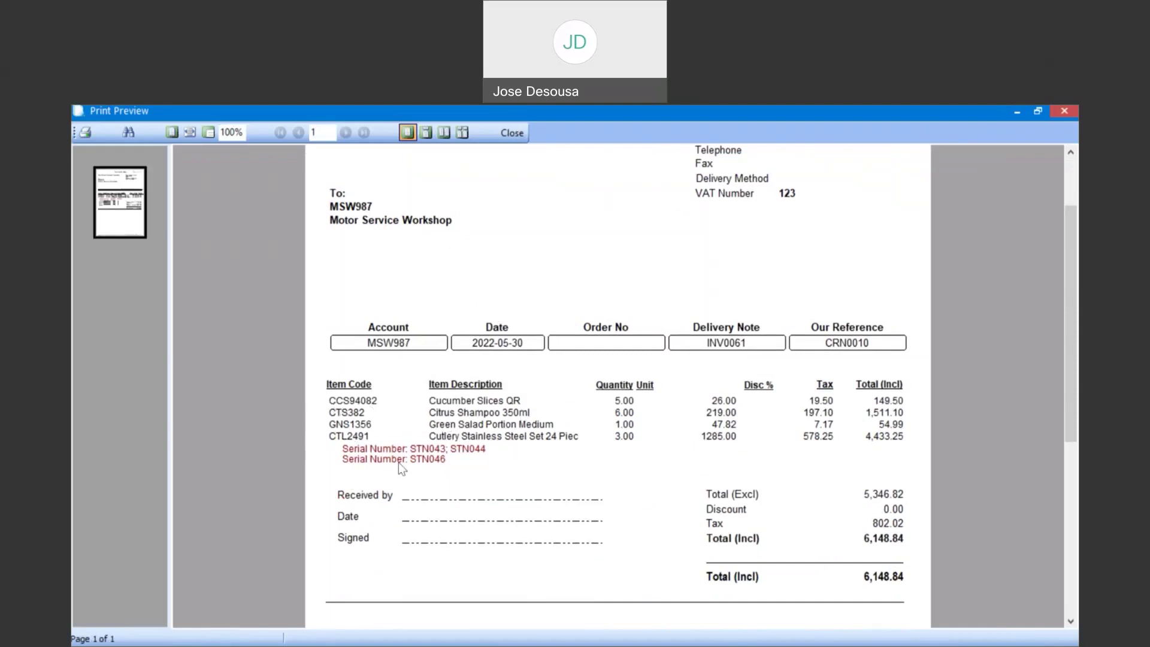
click(519, 139)
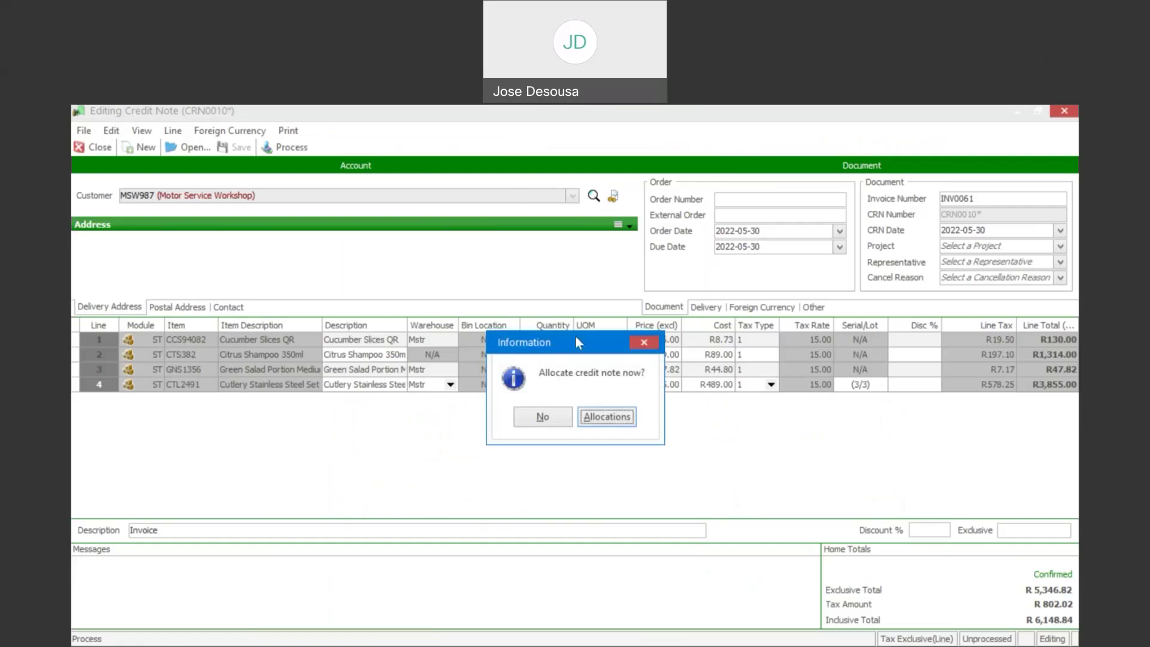
Allocate 6148.84 of the credit note to the customer's 2022-05-30 invoice
click(606, 417)
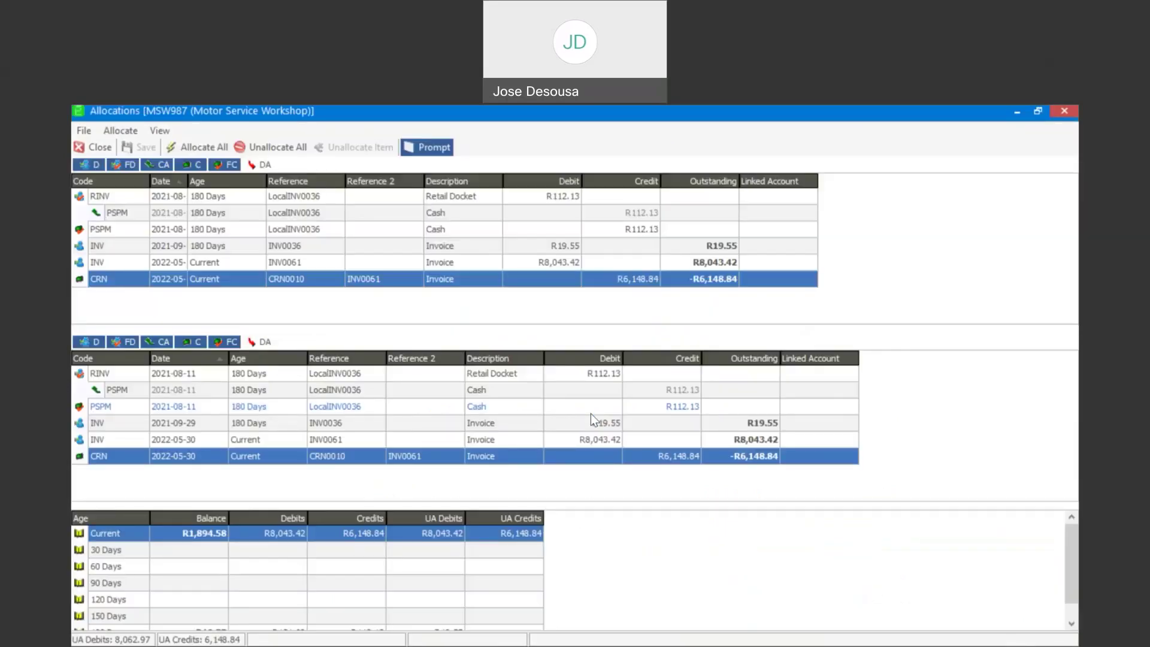
click(302, 265)
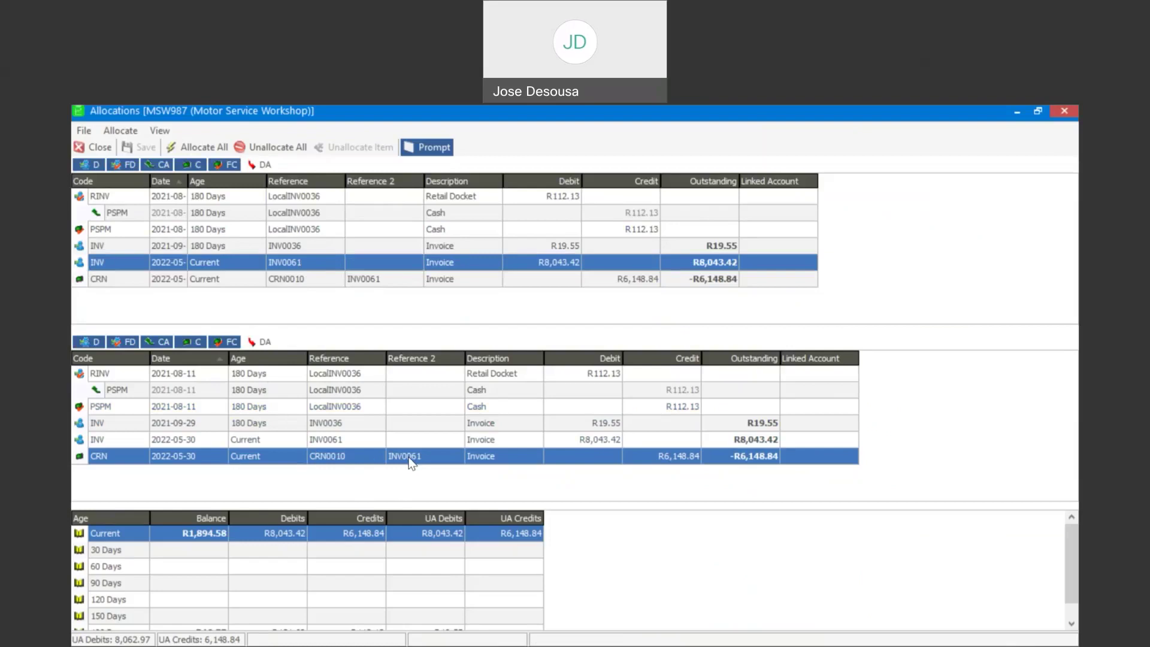
drag(409, 458, 180, 342)
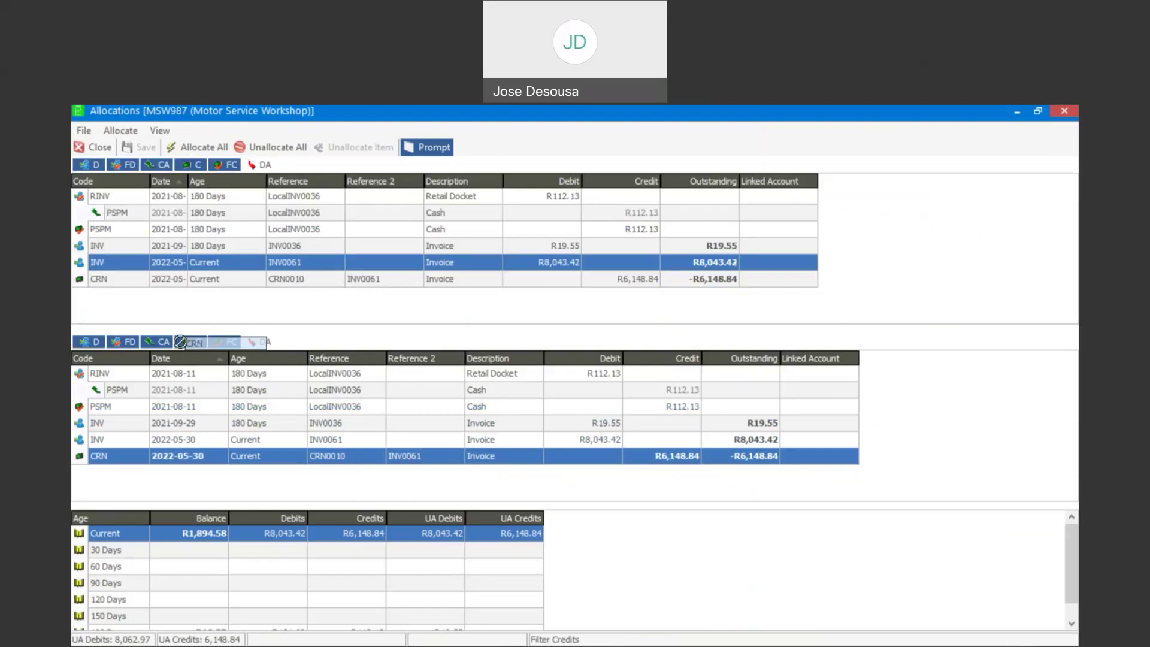
drag(180, 342, 99, 256)
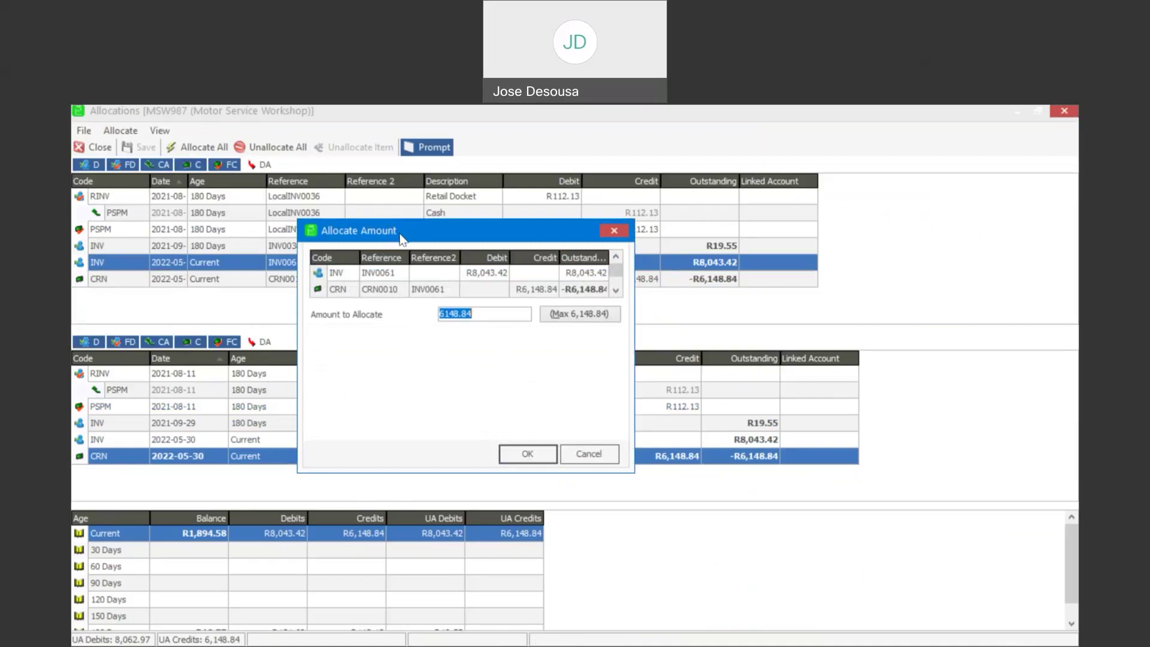
click(510, 455)
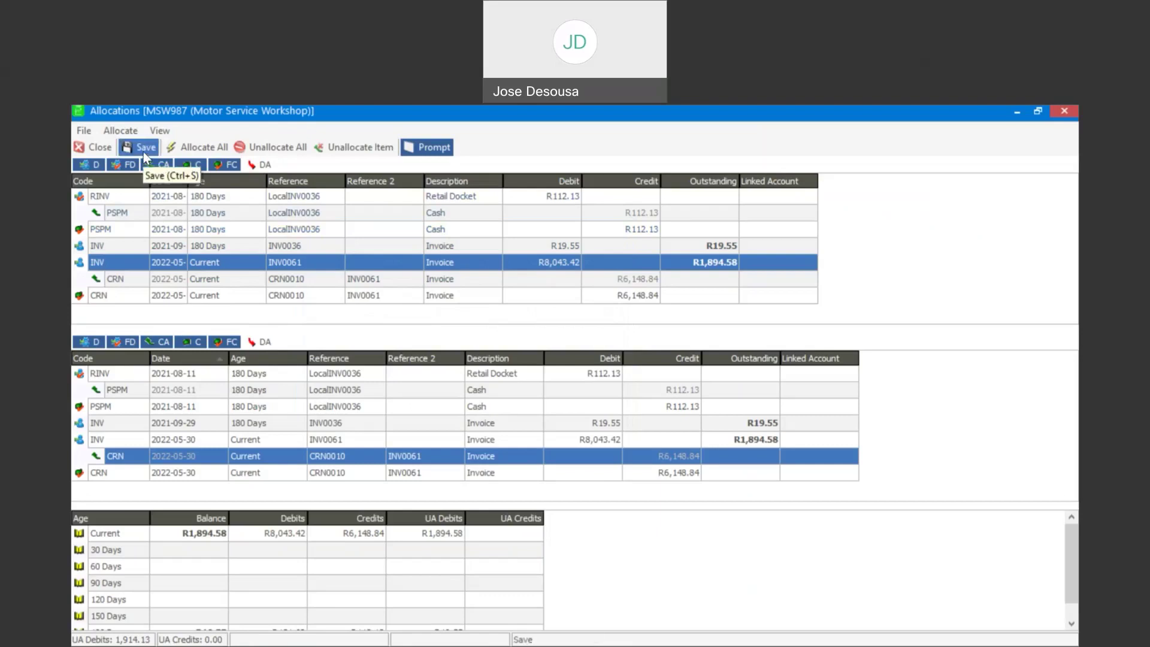
Save the customer's allocations, and close the allocations and the blank new credit note
click(143, 152)
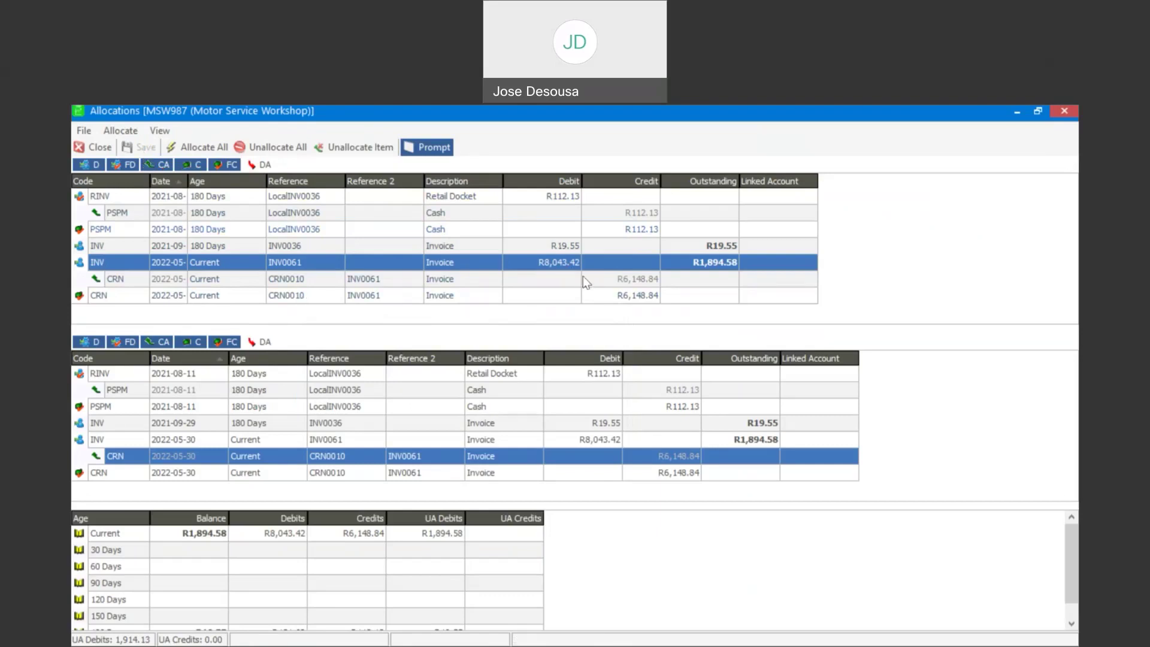
click(92, 149)
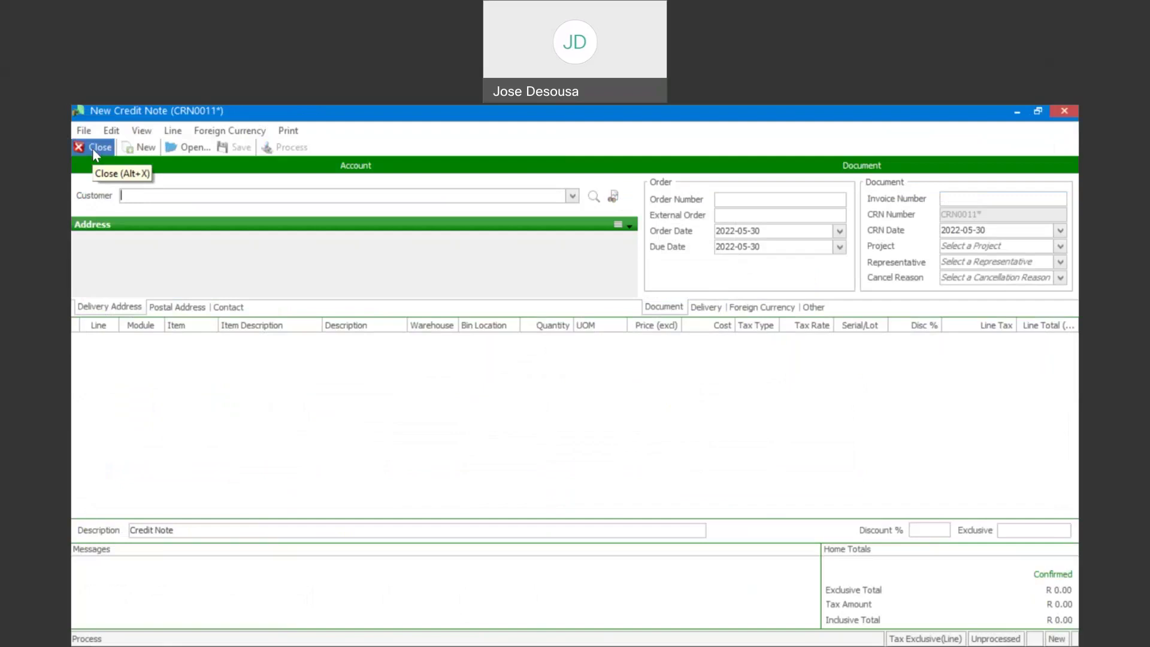
click(92, 149)
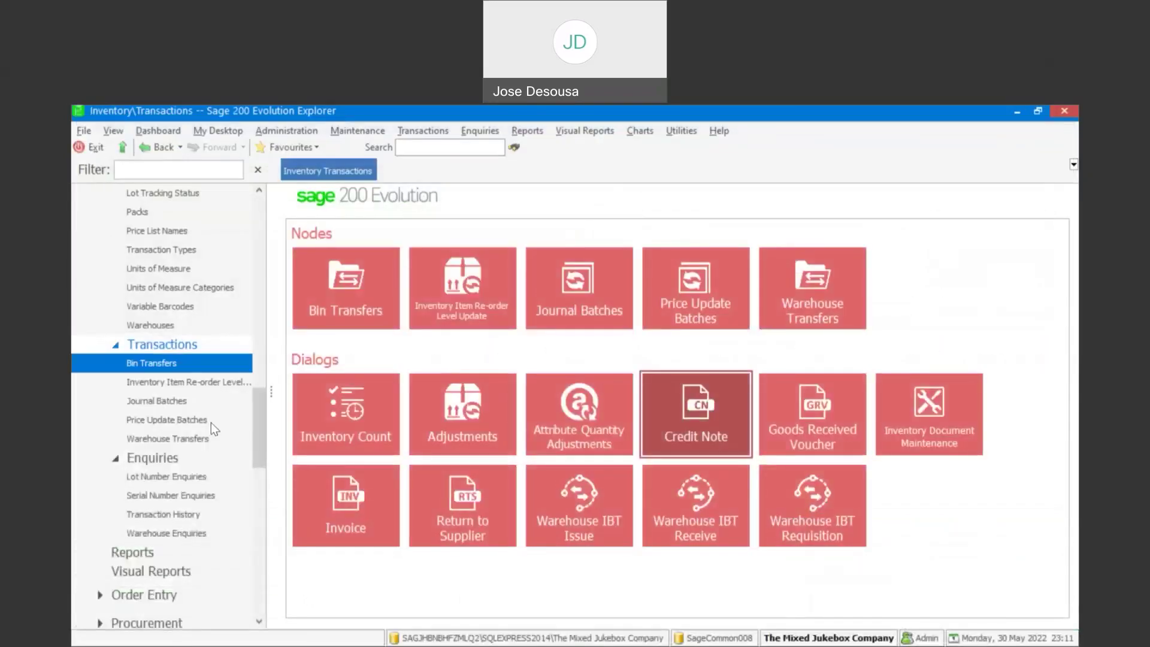
Open the customer enquiry for Motor Service Workshop from the customer list to view its transactions
drag(255, 427, 267, 314)
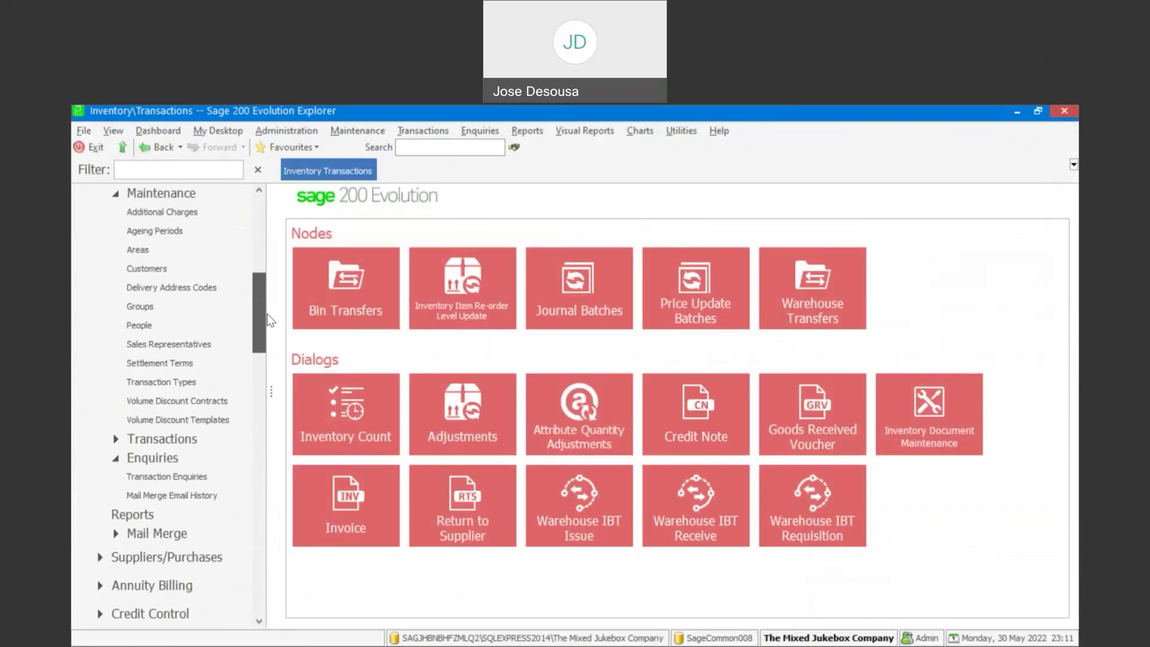
click(221, 270)
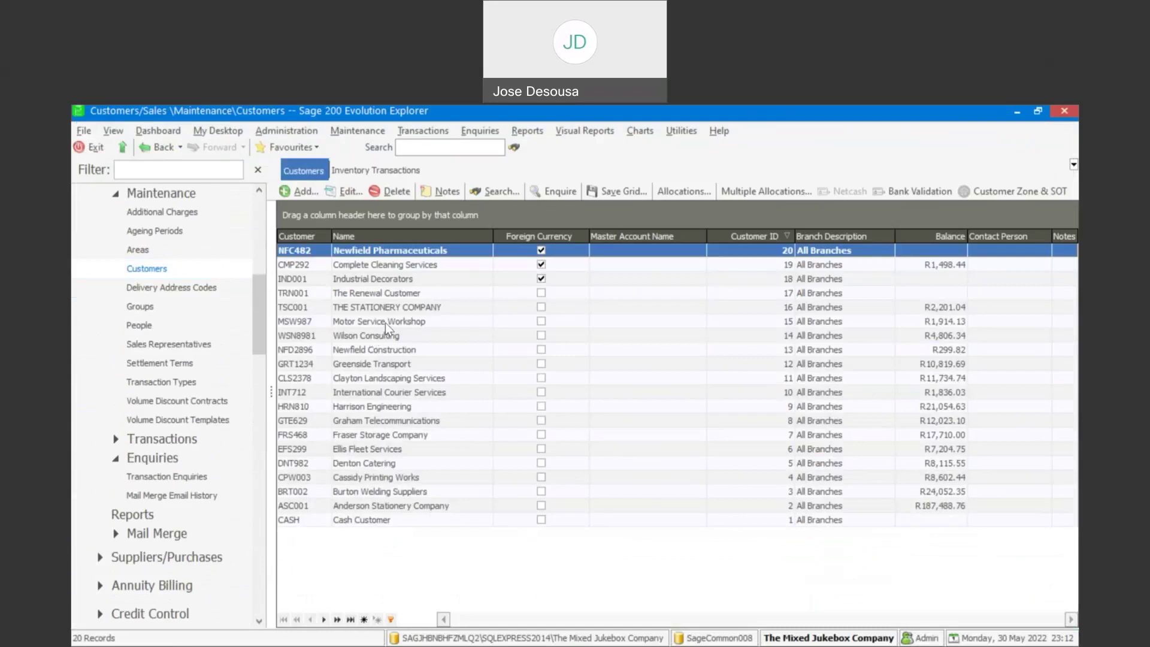
click(386, 322)
right_click(386, 322)
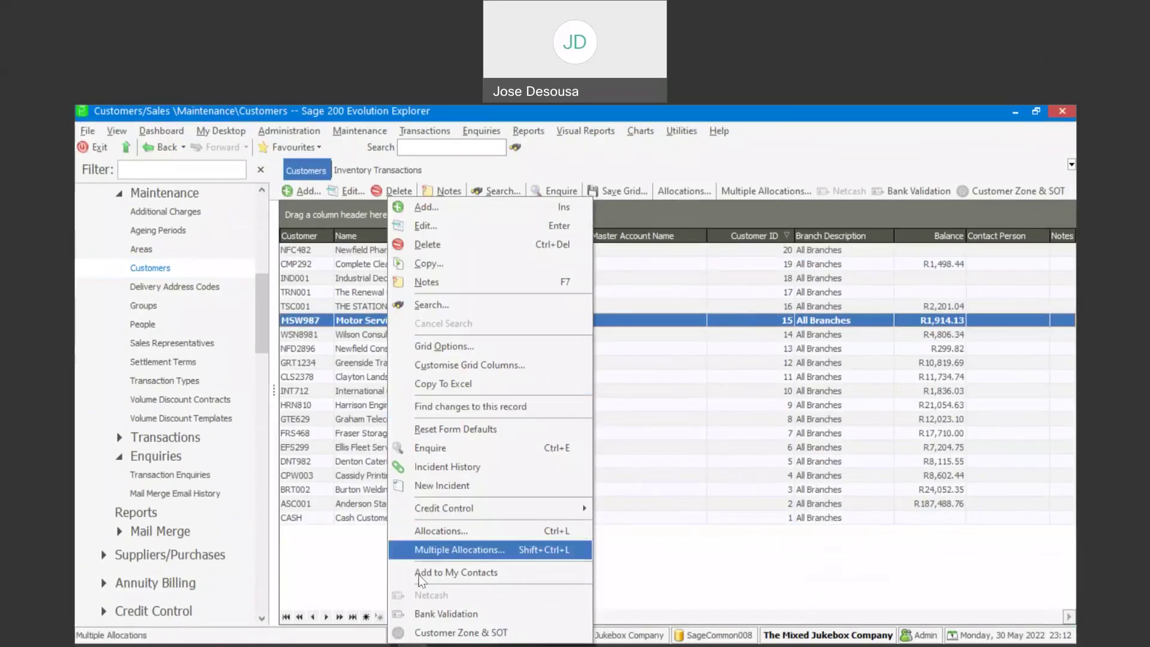
click(444, 451)
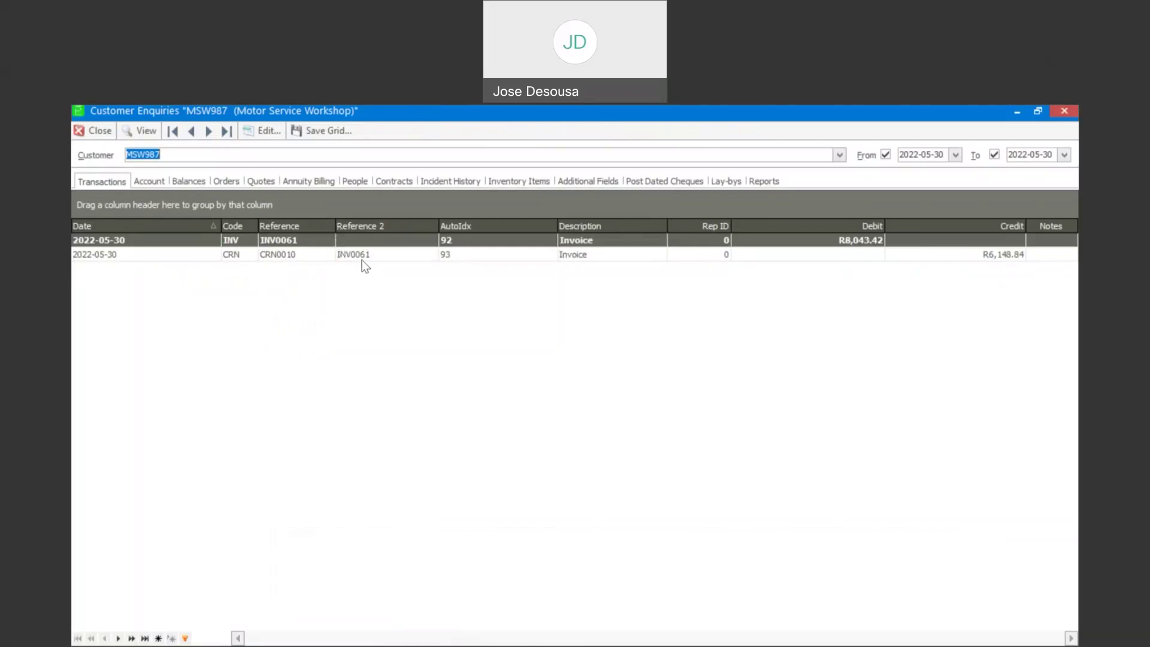
View the source document of the customer's 2022-05-30 credit note from the enquiry, and close it
click(303, 257)
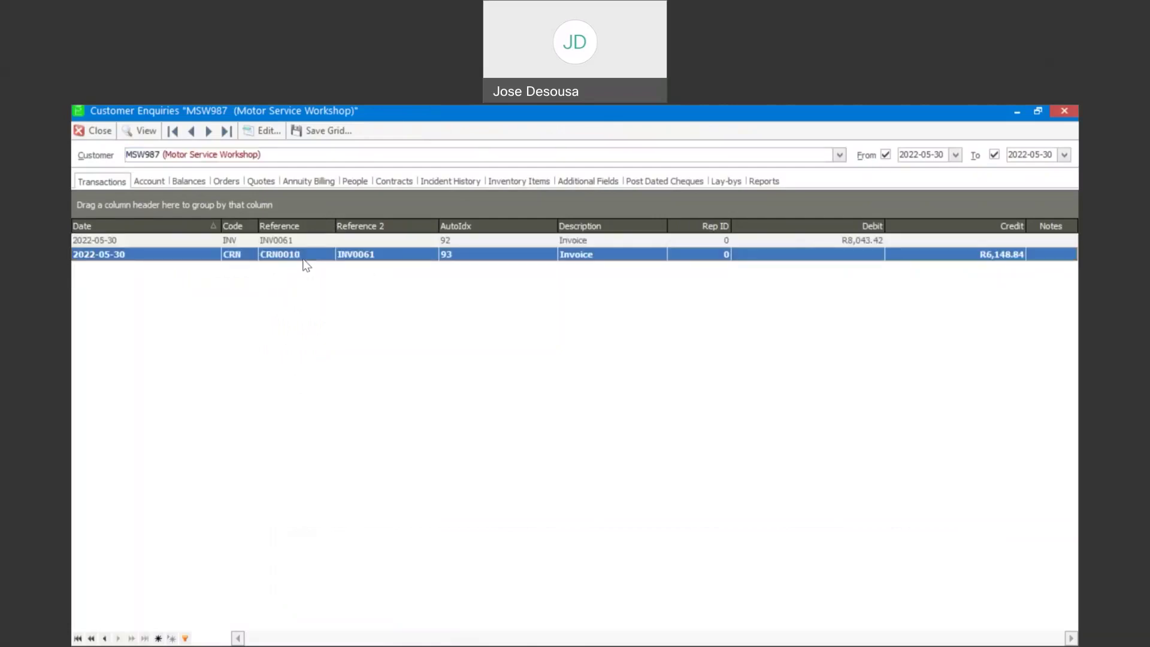
right_click(303, 260)
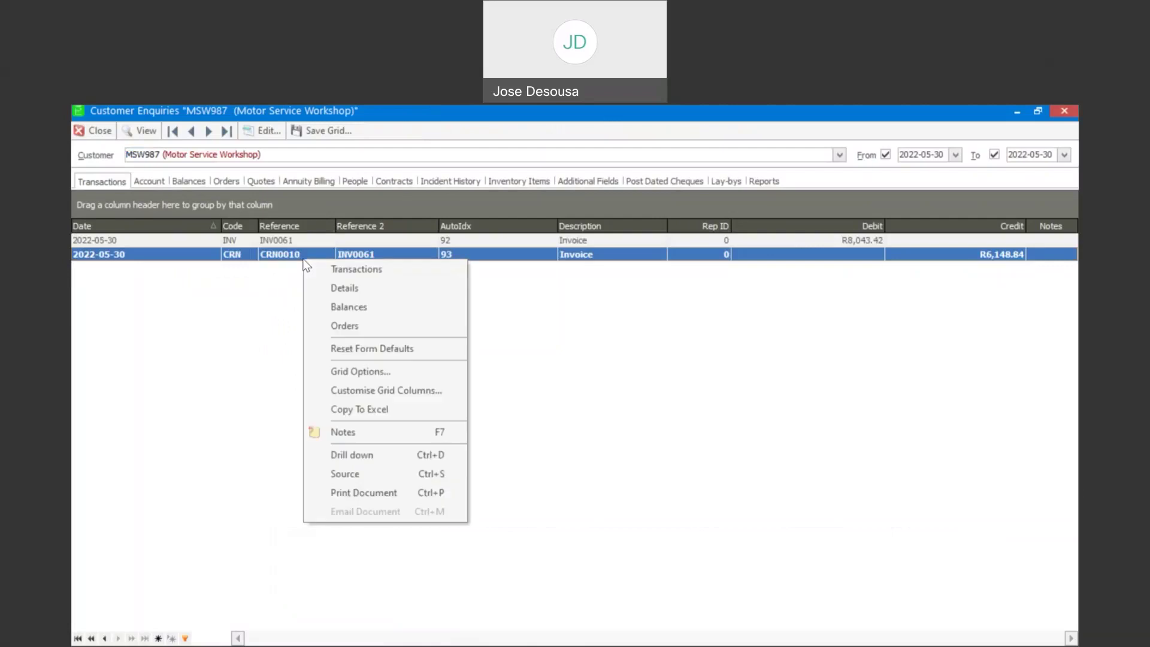
click(333, 472)
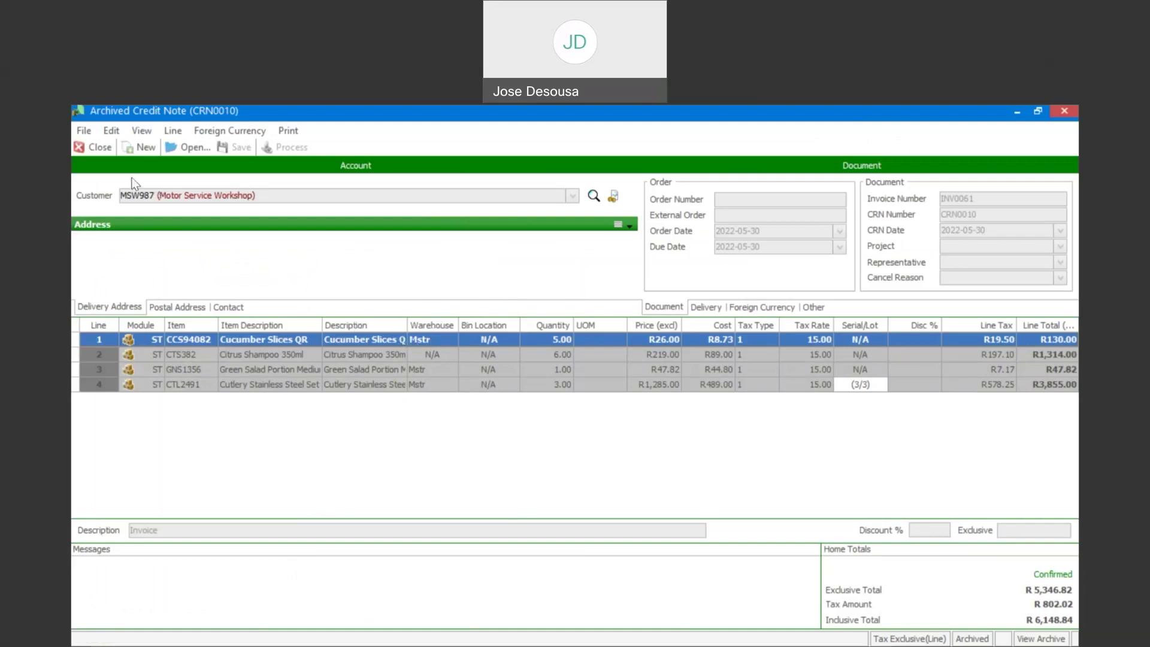
click(108, 151)
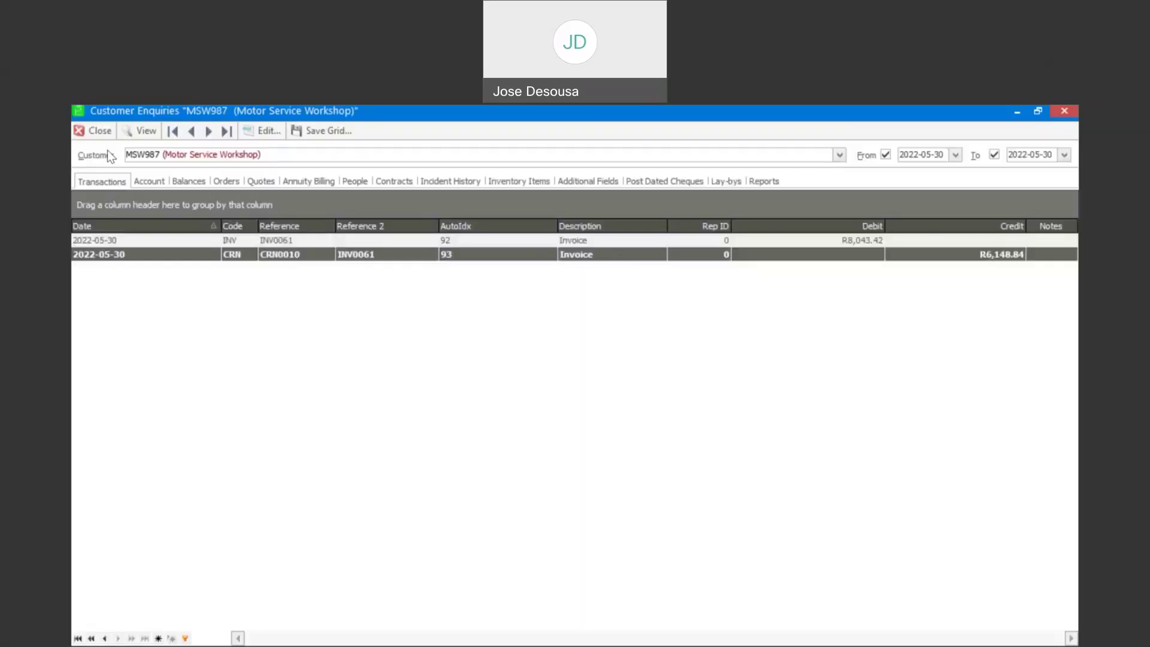
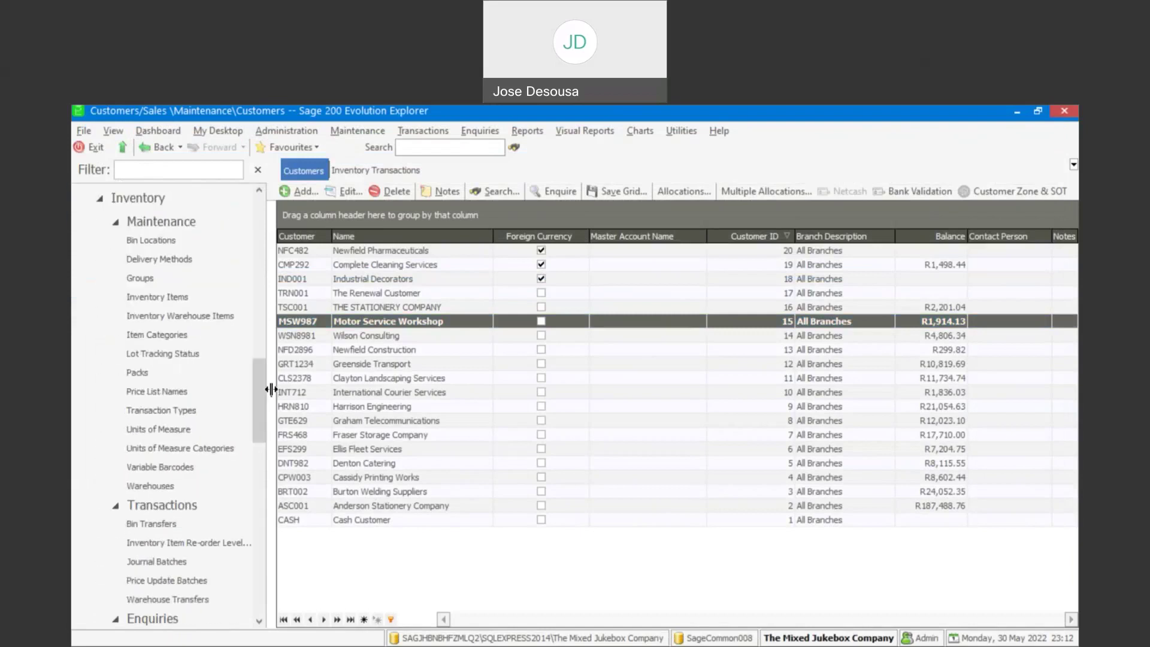
Find item CTL2491 in the inventory items list and open its enquiry to view its transactions
click(206, 297)
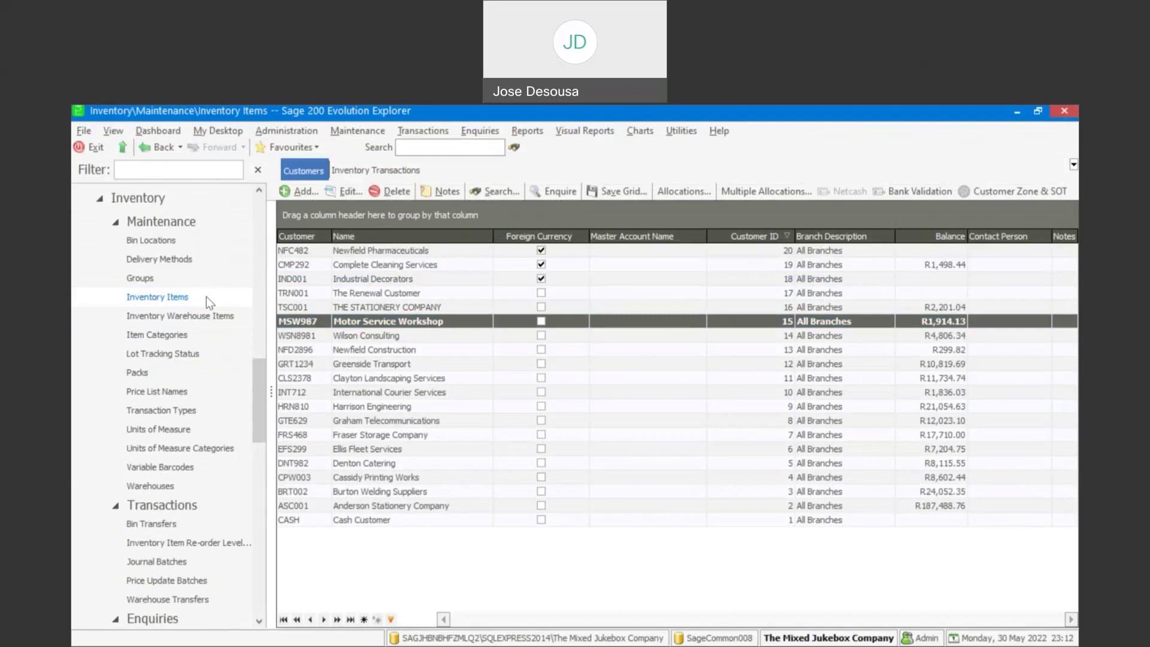
drag(296, 237, 432, 237)
click(296, 509)
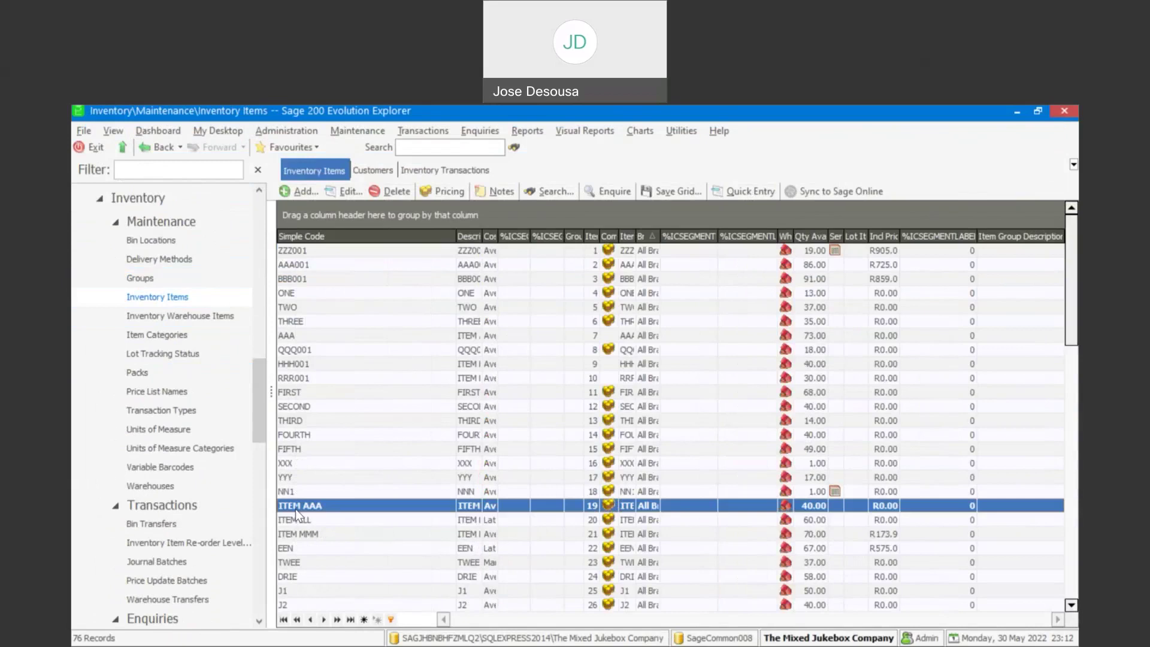
text(ct)
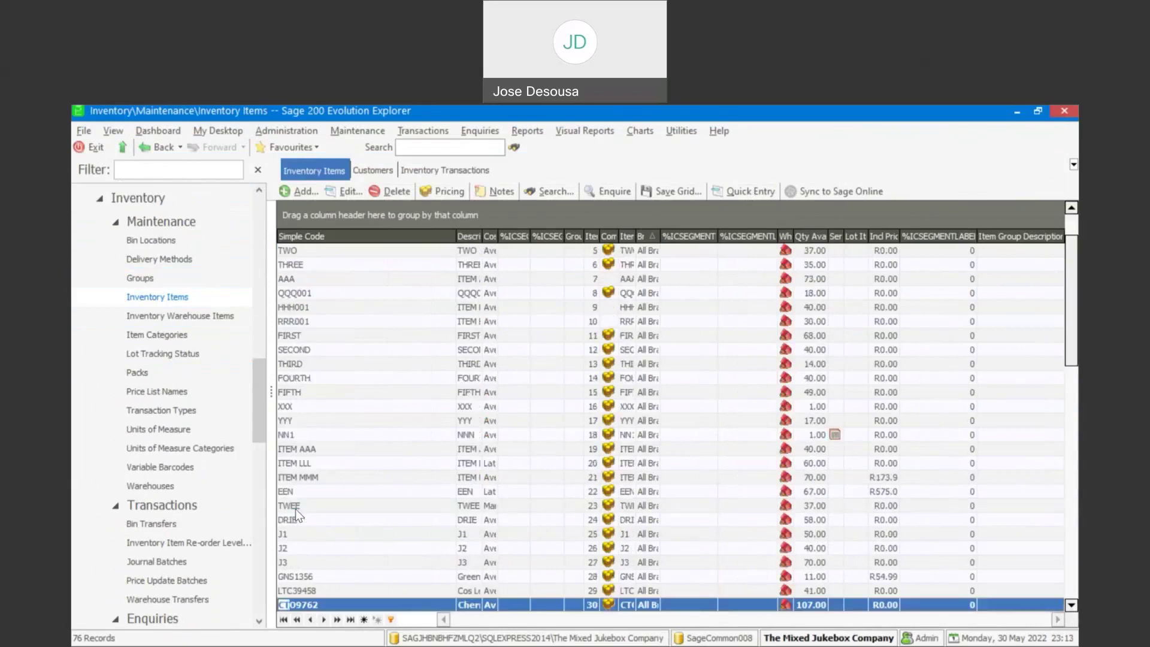
text(l)
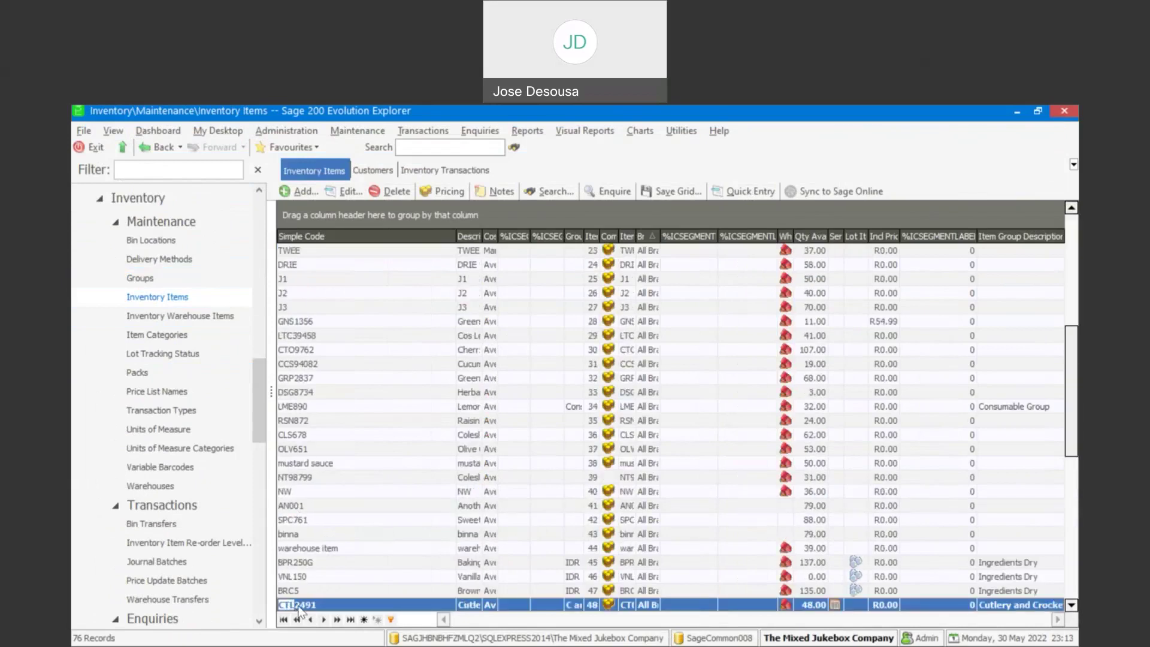
right_click(299, 605)
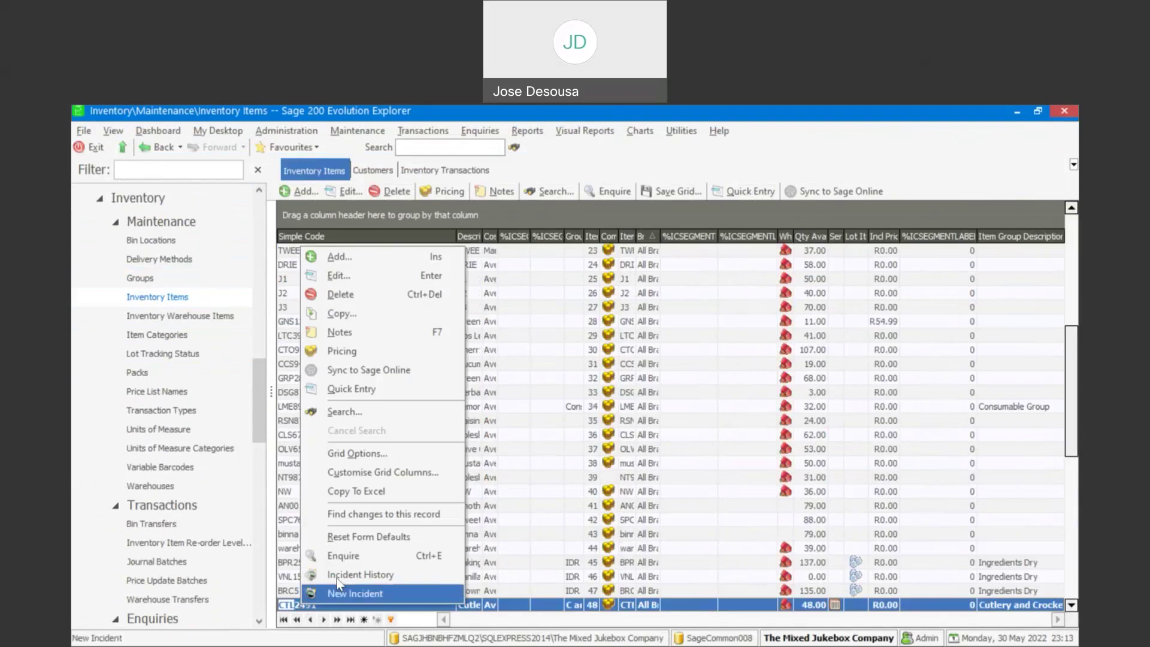
click(351, 559)
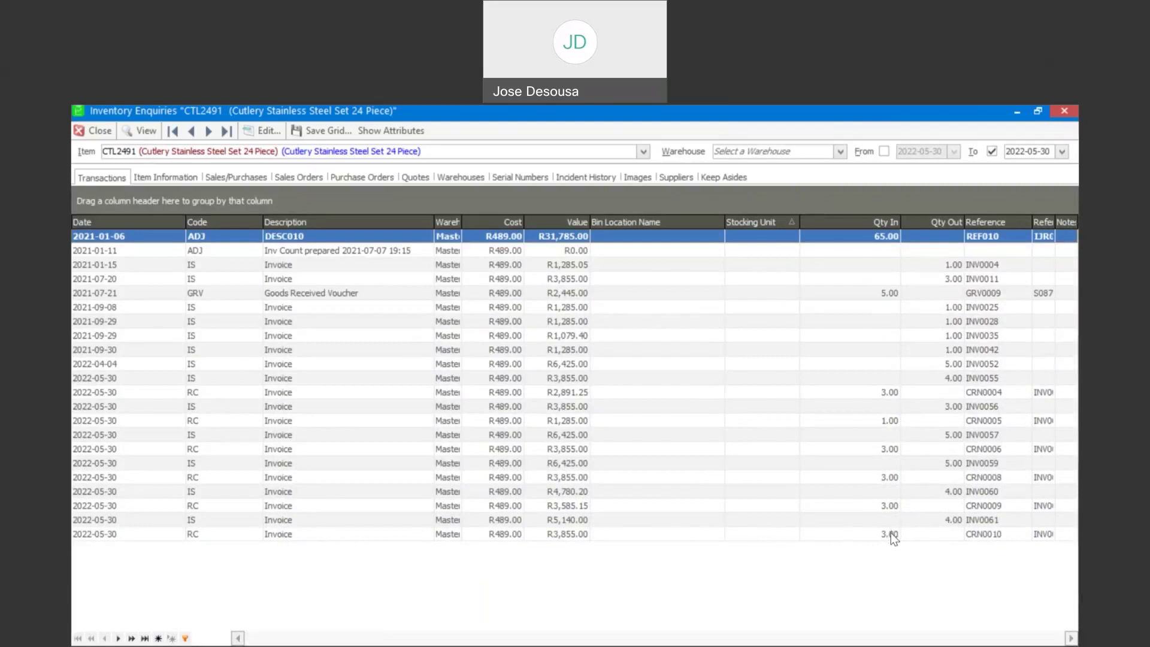
Examine the movement history of serial number STN043 in the cutlery set's enquiry, and collapse it
click(526, 181)
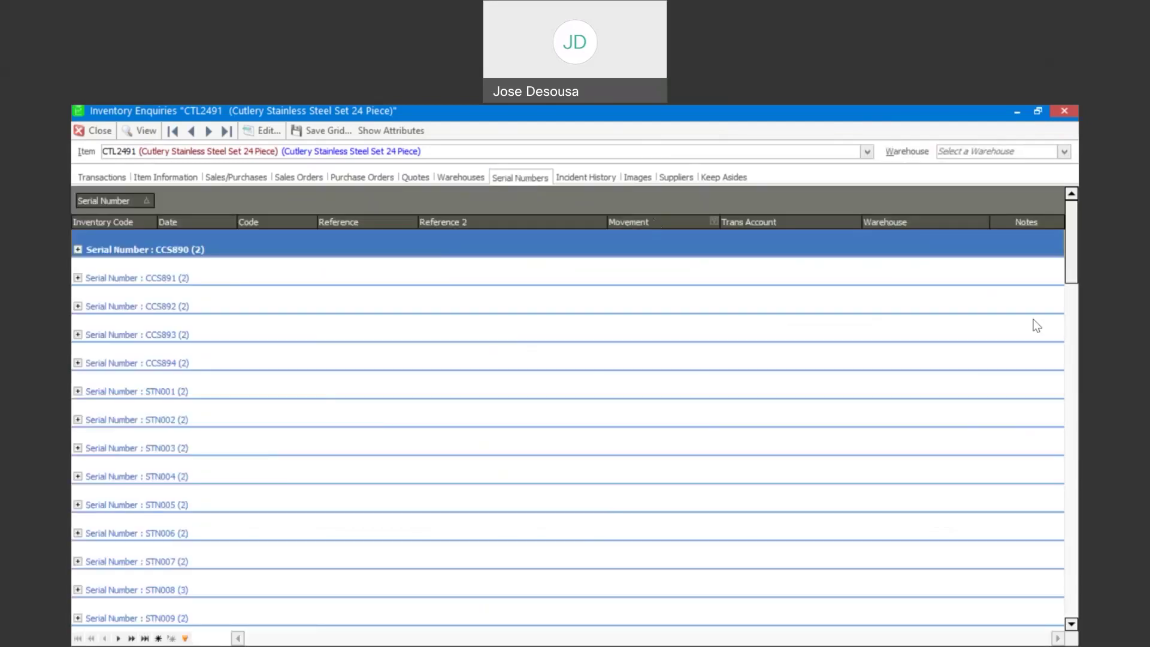
drag(1072, 218, 1076, 452)
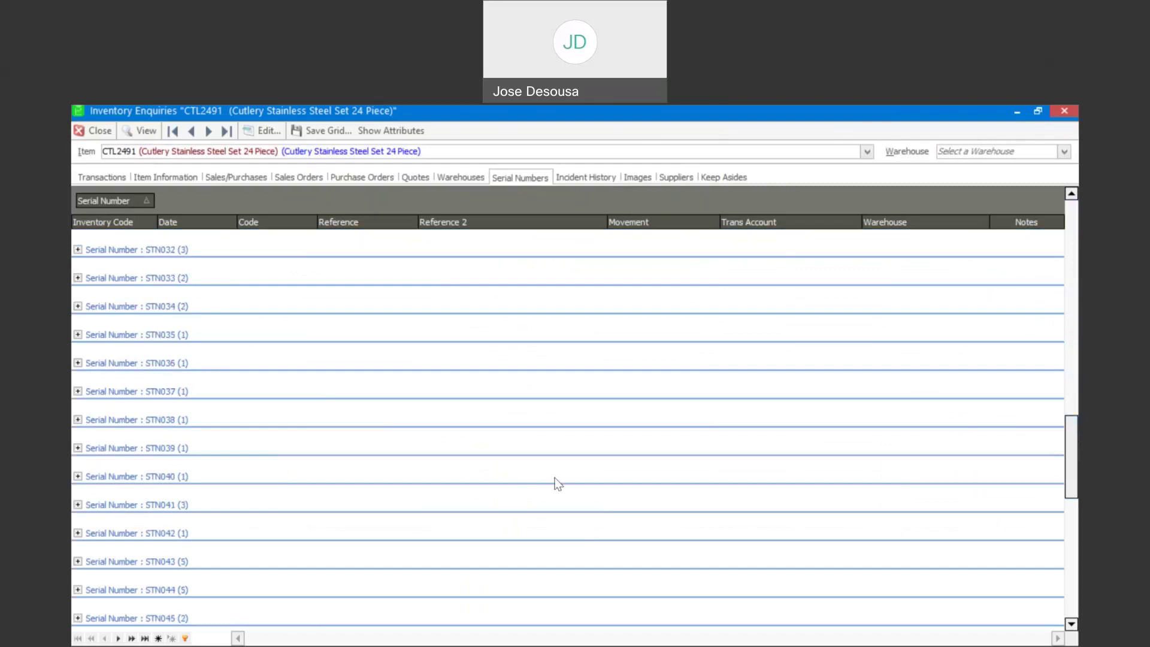
click(78, 561)
click(684, 536)
drag(1068, 431, 1069, 460)
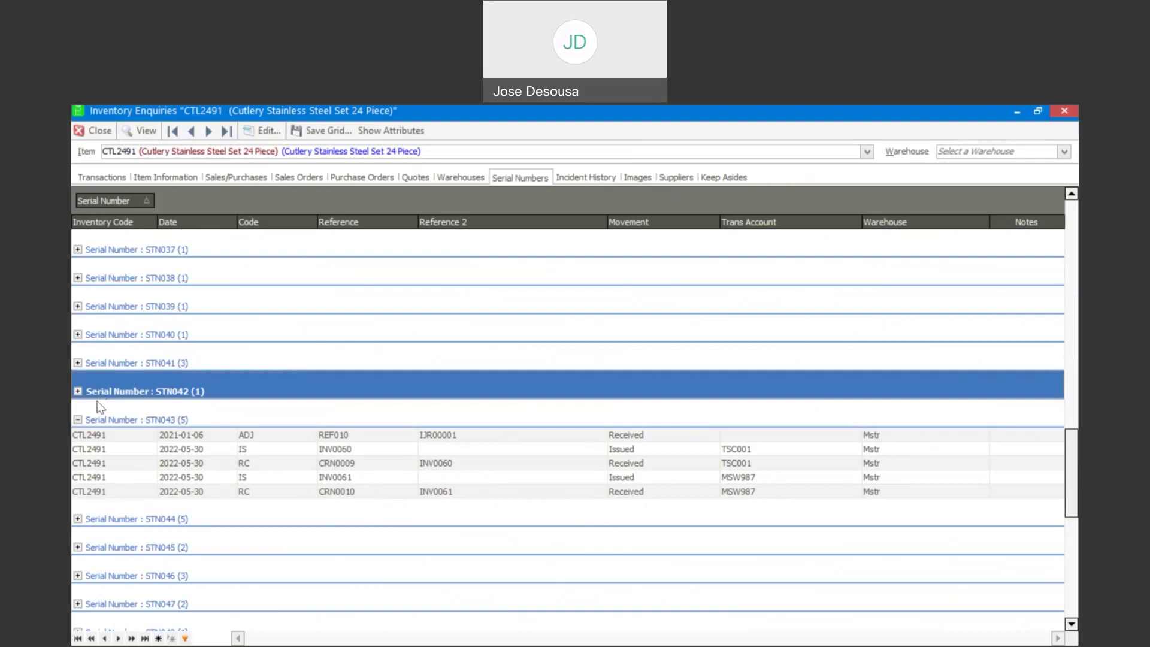
click(77, 419)
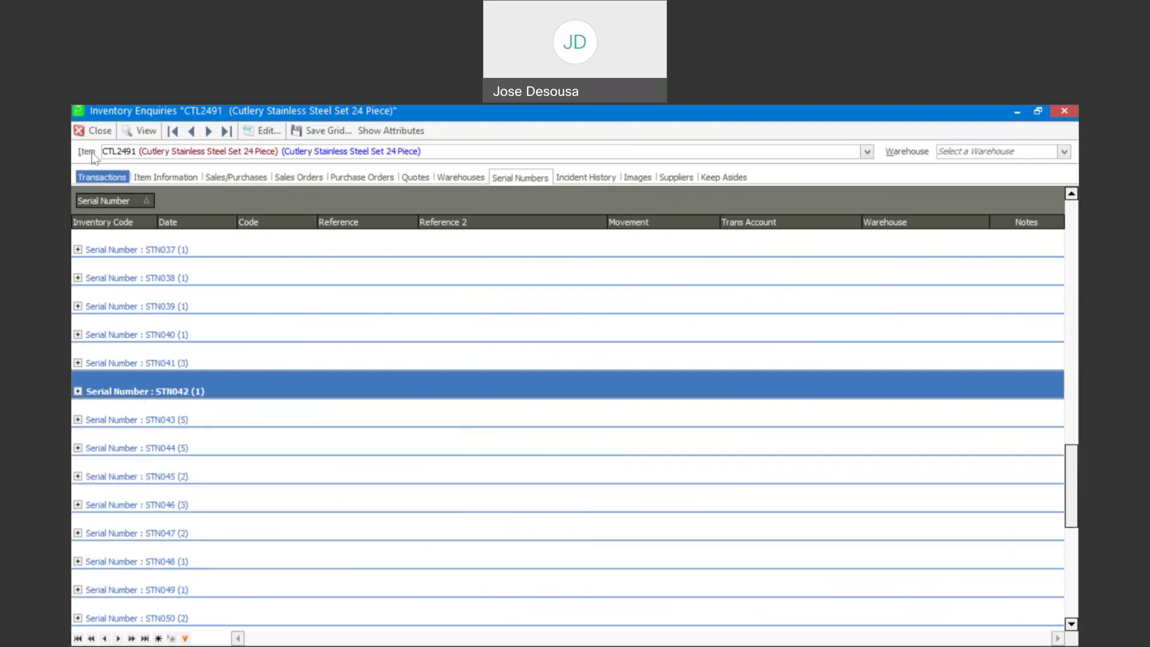
Close the cutlery set's inventory enquiry and the open Inventory Transactions page
click(96, 132)
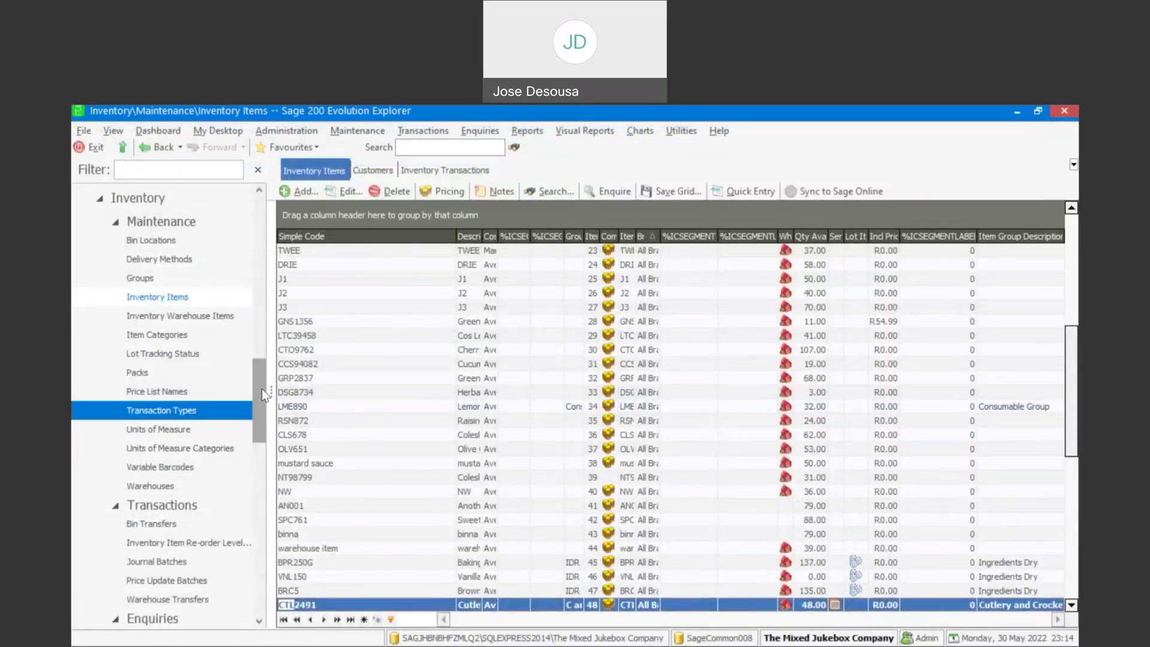
drag(261, 368, 264, 339)
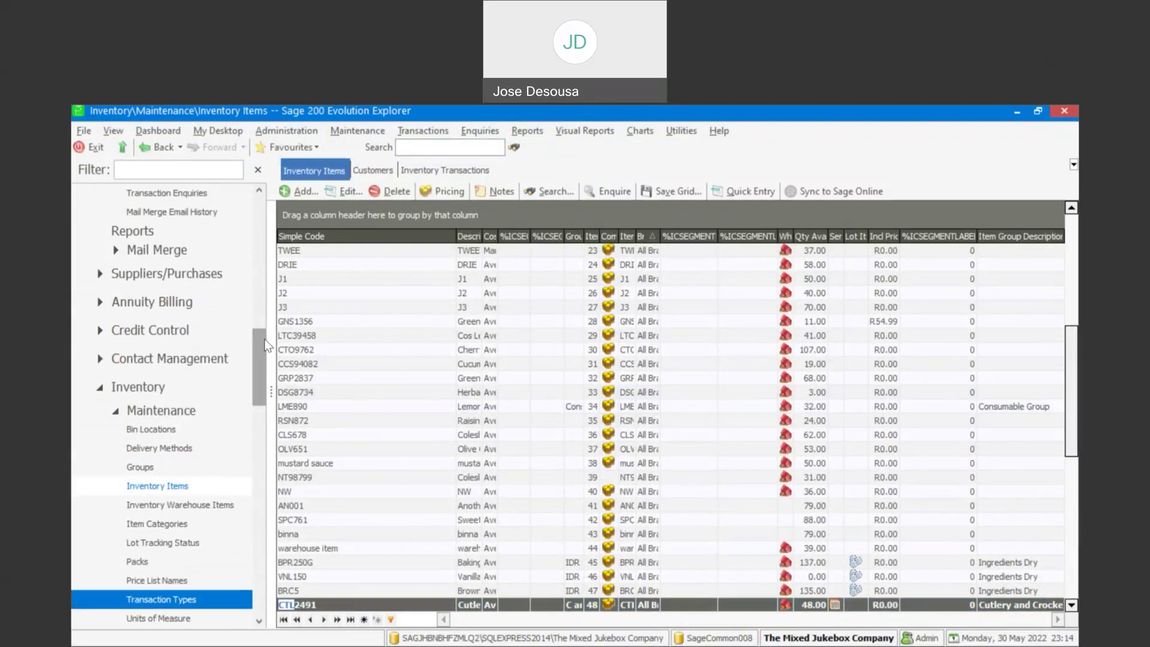
key(ctrl+F4)
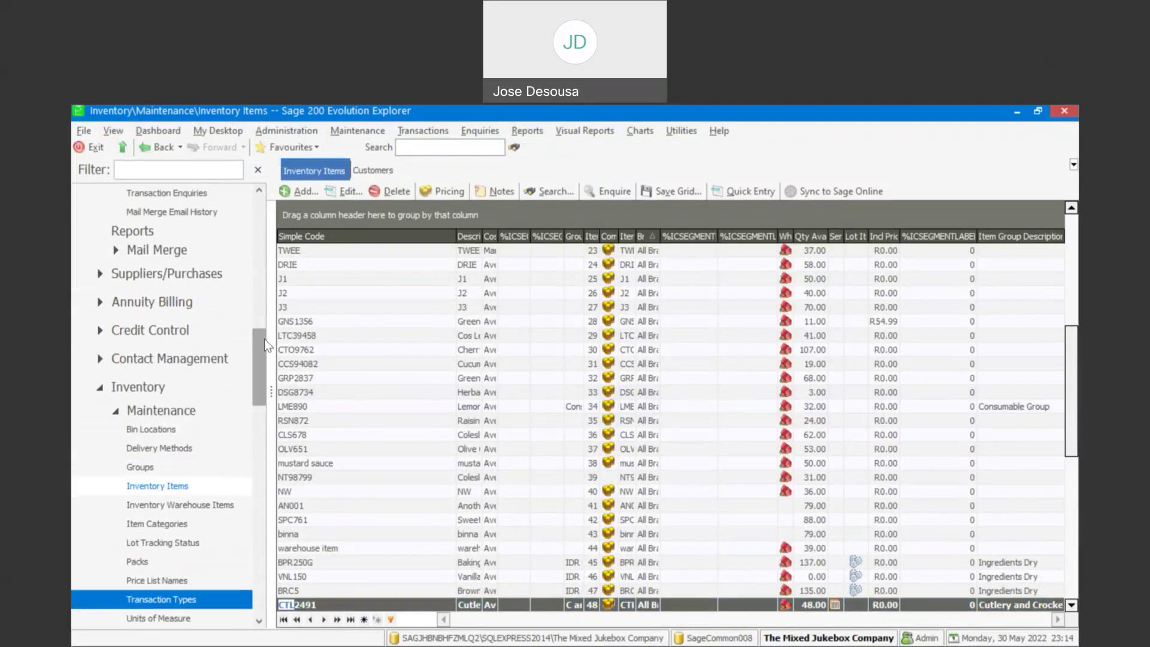